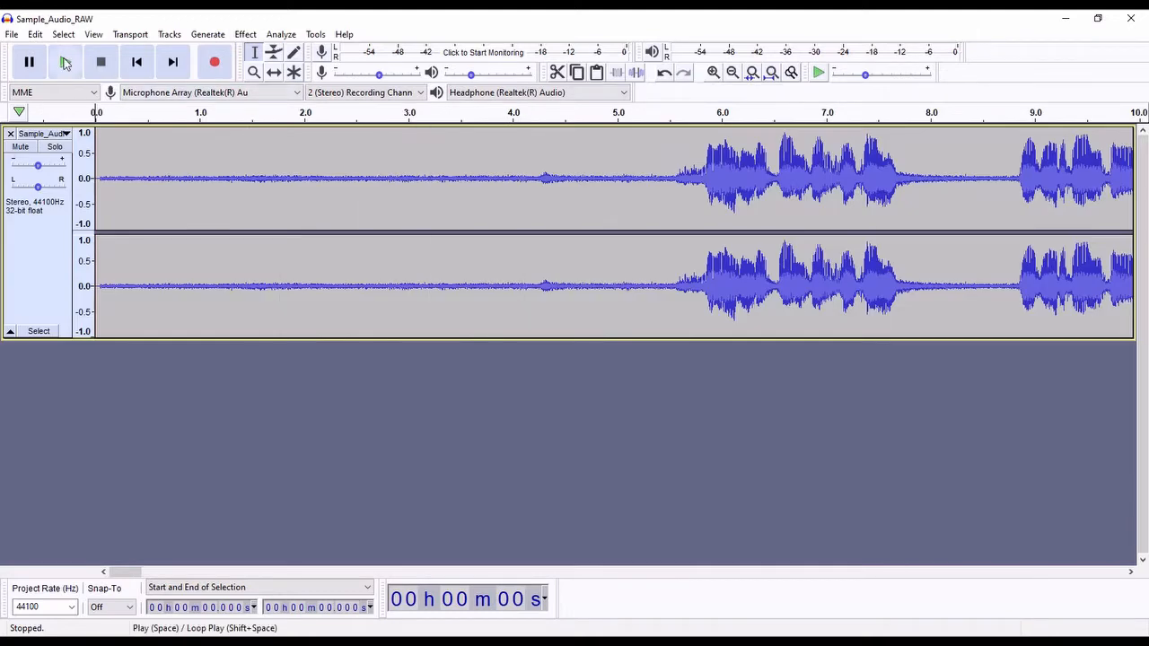
# Listen to the start of the raw recording and capture a noise profile from the roughly 5.5 seconds before the speech.
pyautogui.click(66, 62)
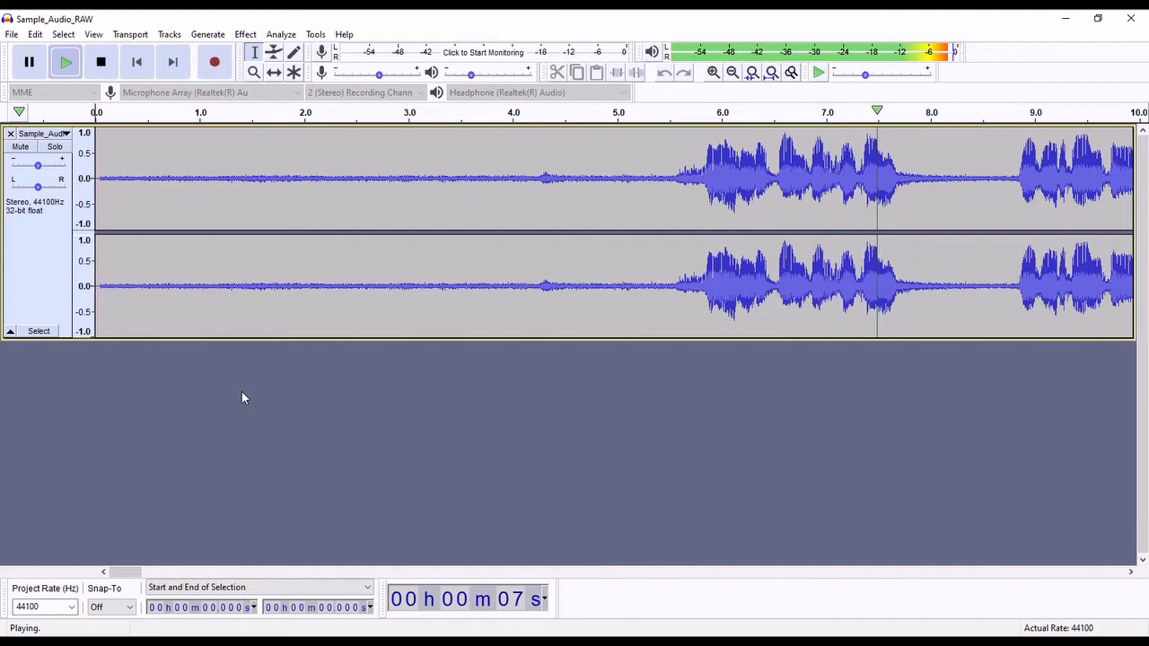
pyautogui.press('space')
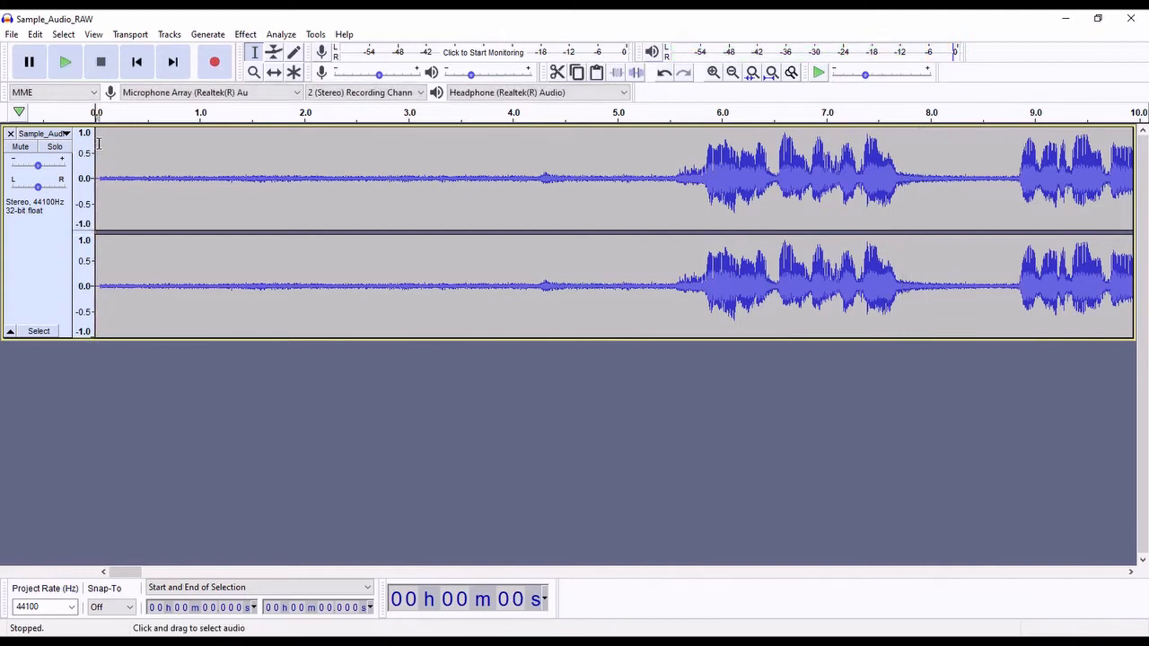
pyautogui.moveTo(100, 146); pyautogui.dragTo(670, 152)
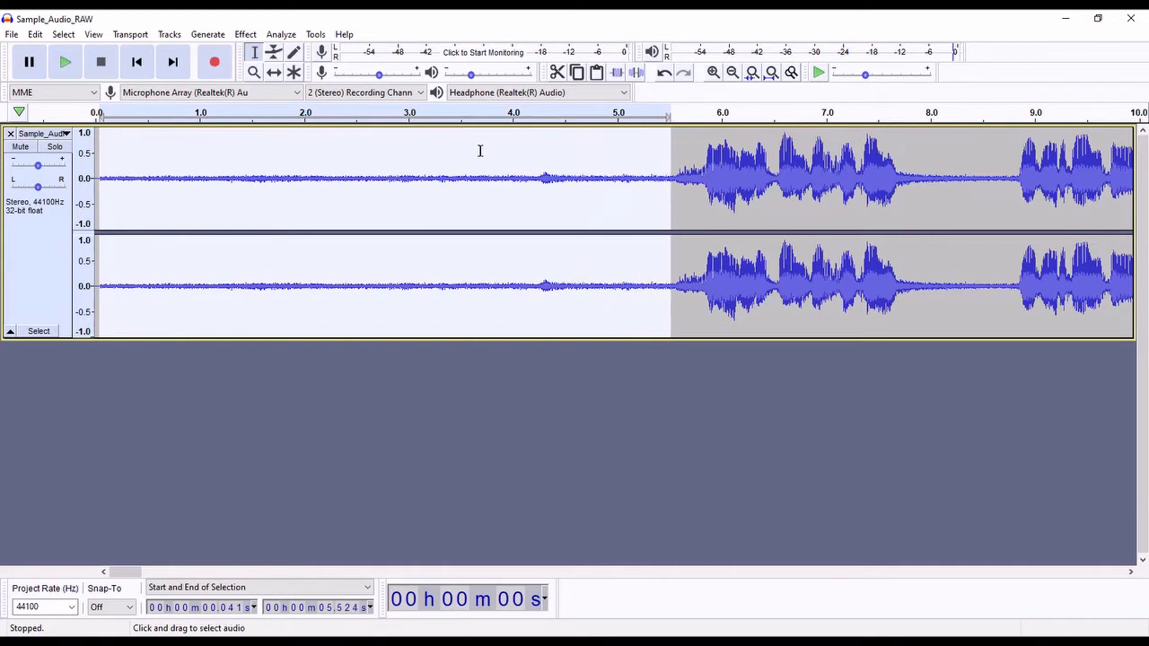
pyautogui.click(245, 34)
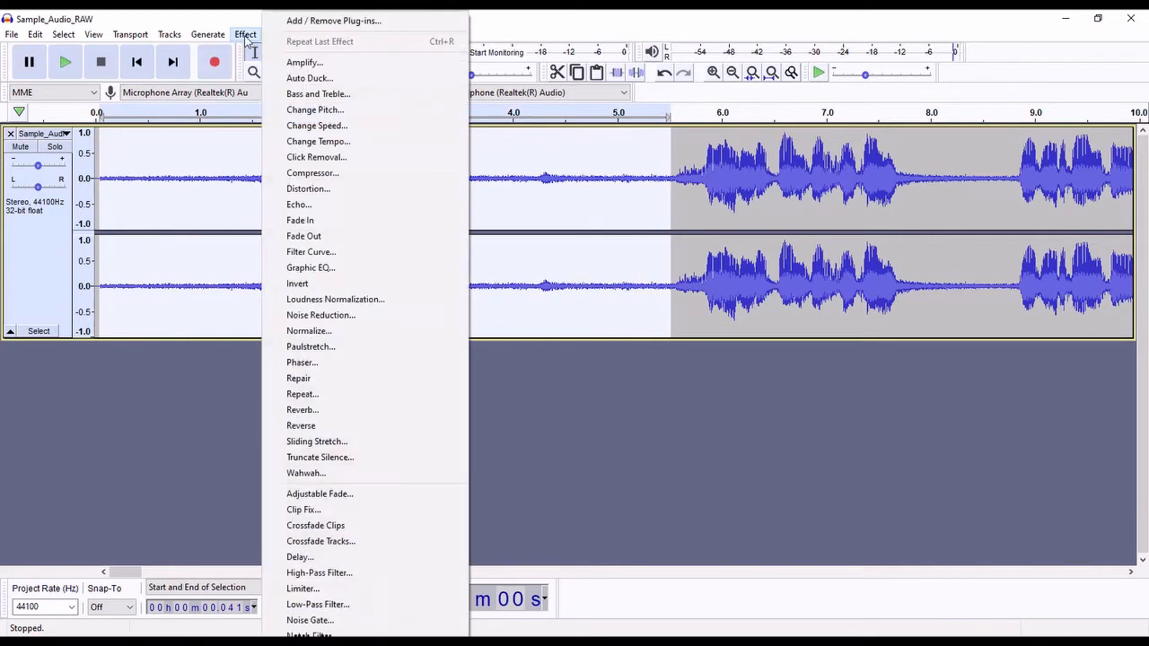
pyautogui.click(328, 316)
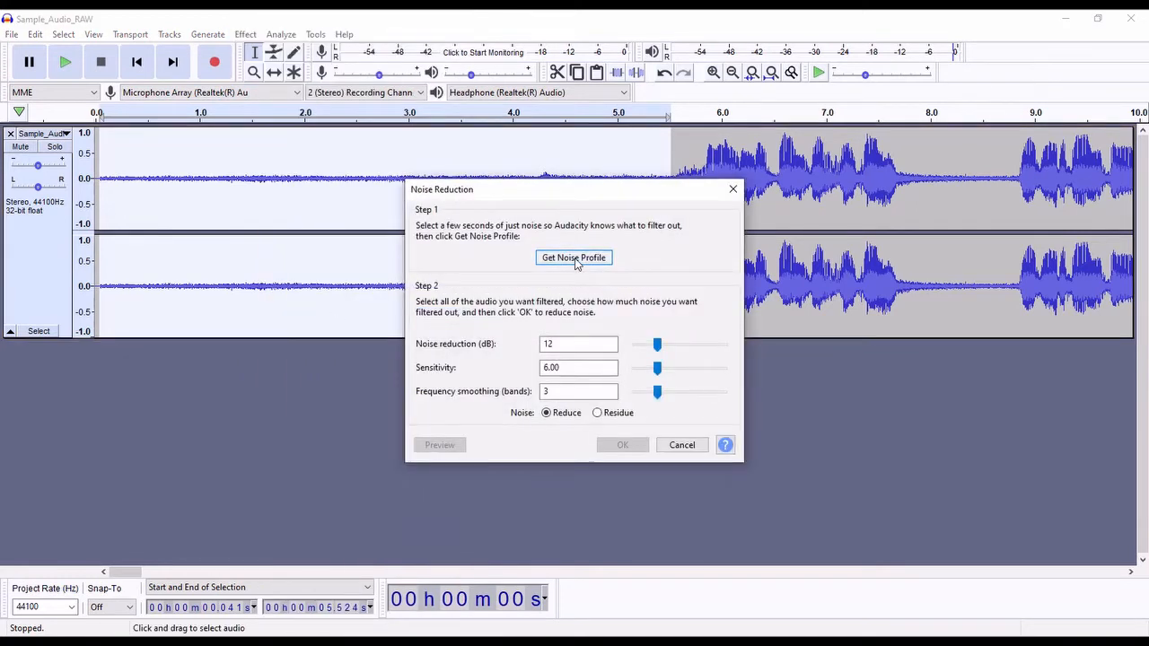
pyautogui.click(575, 260)
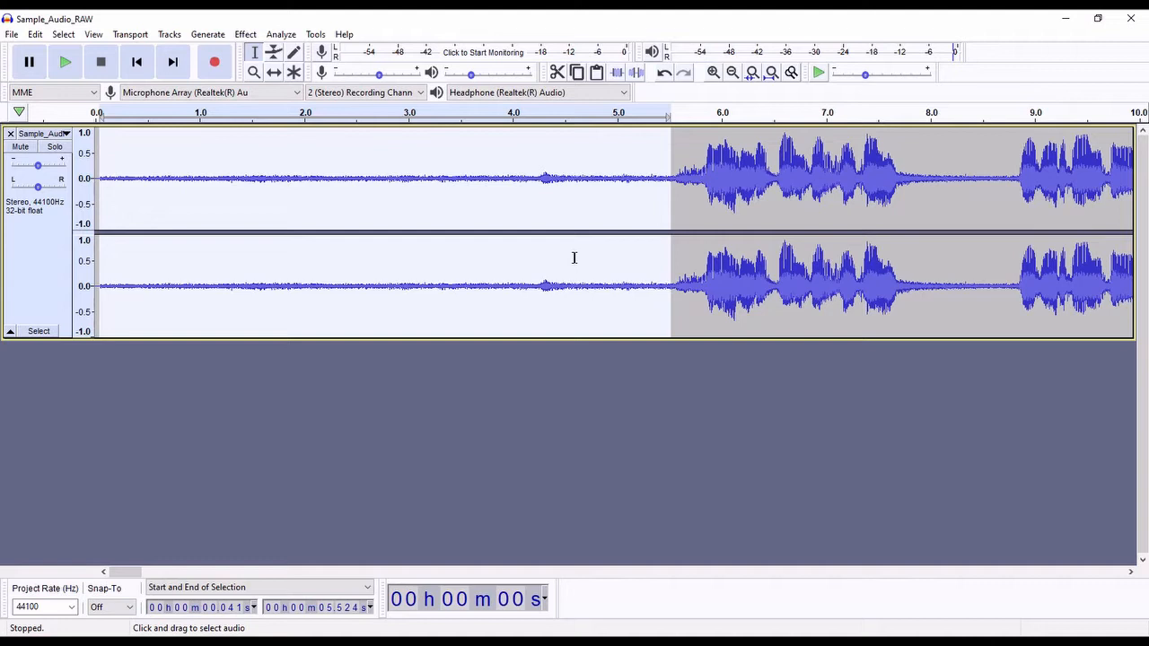
# Apply Noise Reduction to the entire track with 12 dB reduction, sensitivity 6.00 and 3 frequency smoothing bands.
pyautogui.click(574, 258)
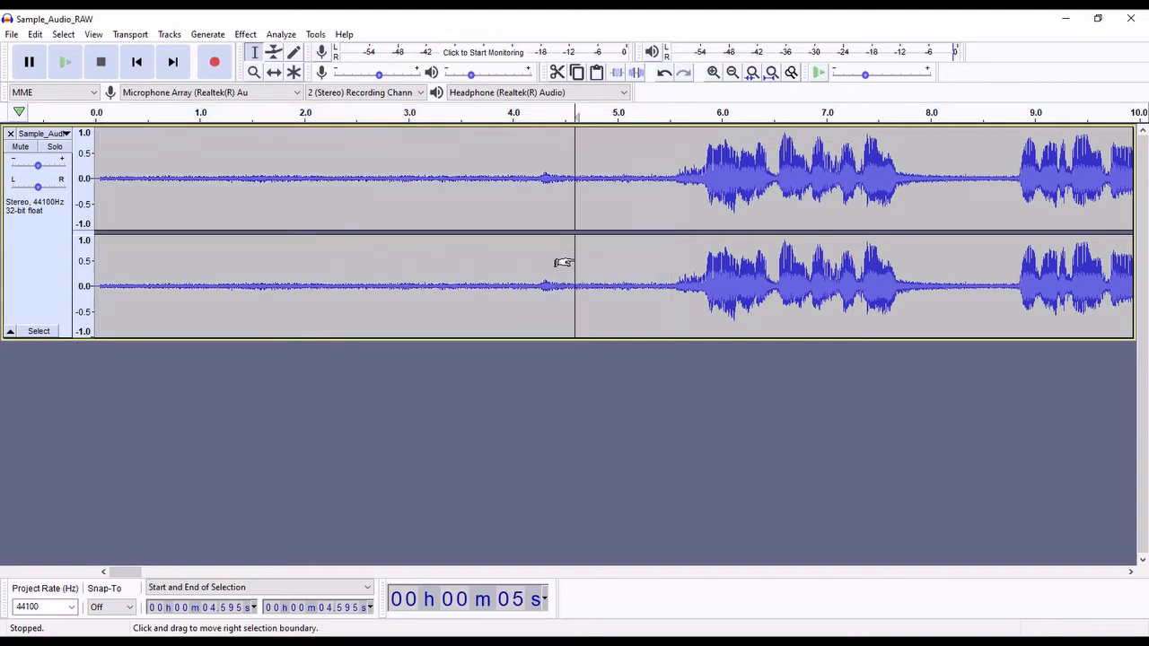
pyautogui.hotkey('ctrl', 'a')
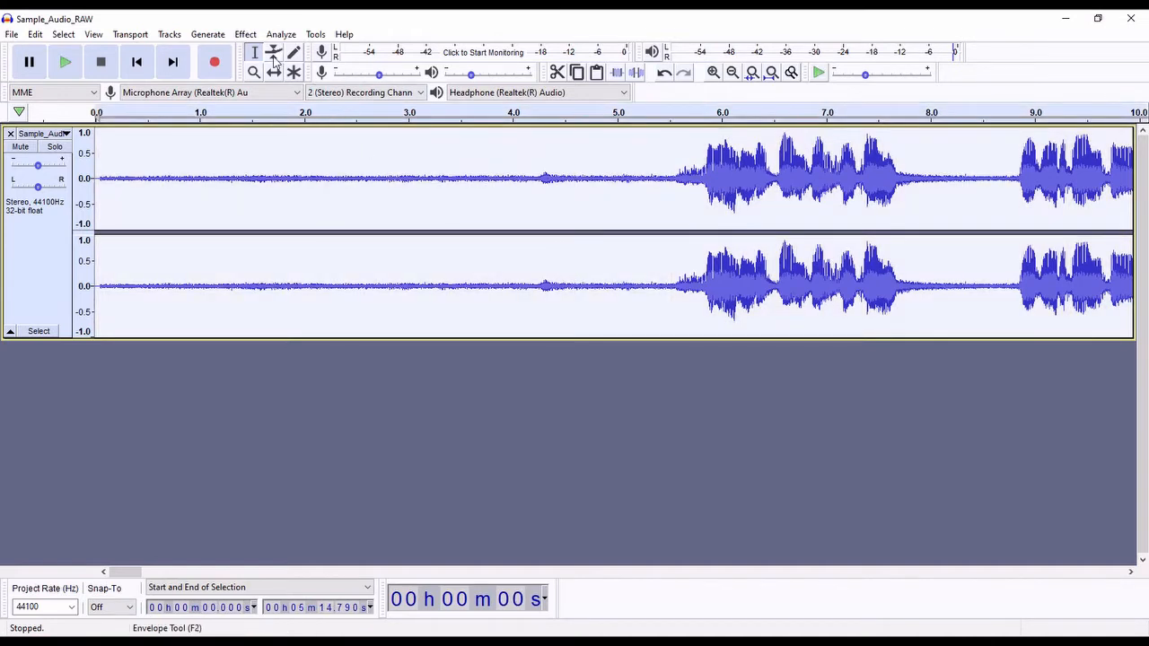
pyautogui.click(244, 34)
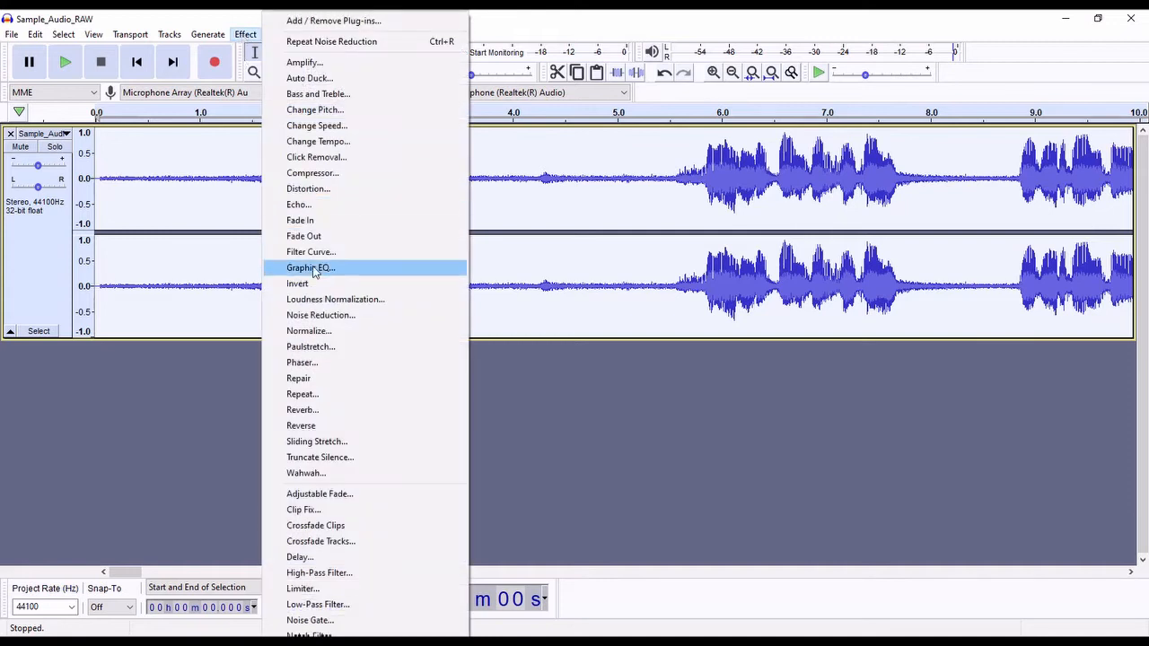
pyautogui.click(320, 316)
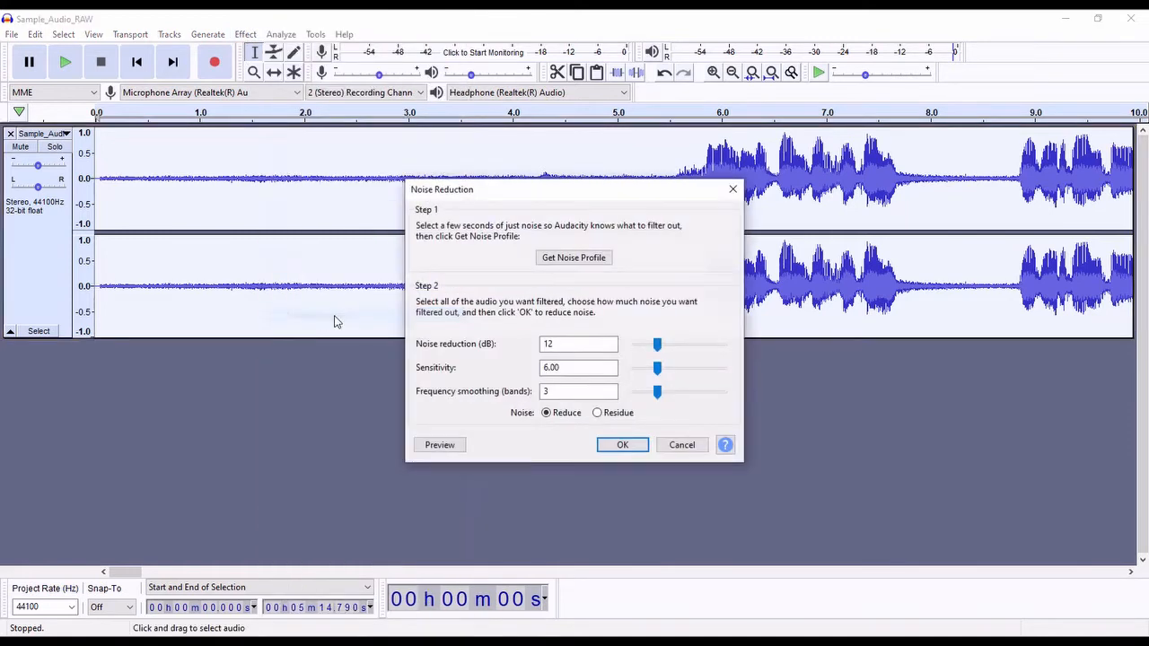
pyautogui.click(619, 445)
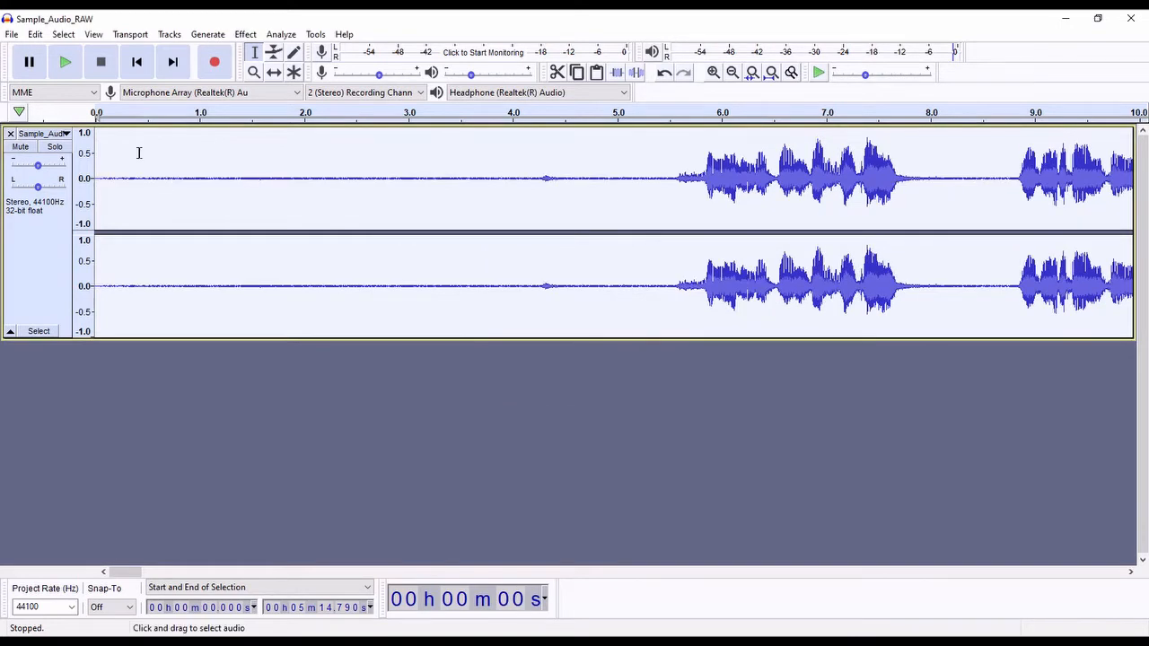
# Play the noise-reduced track from the beginning to check the background noise and the first spoken words.
pyautogui.click(125, 62)
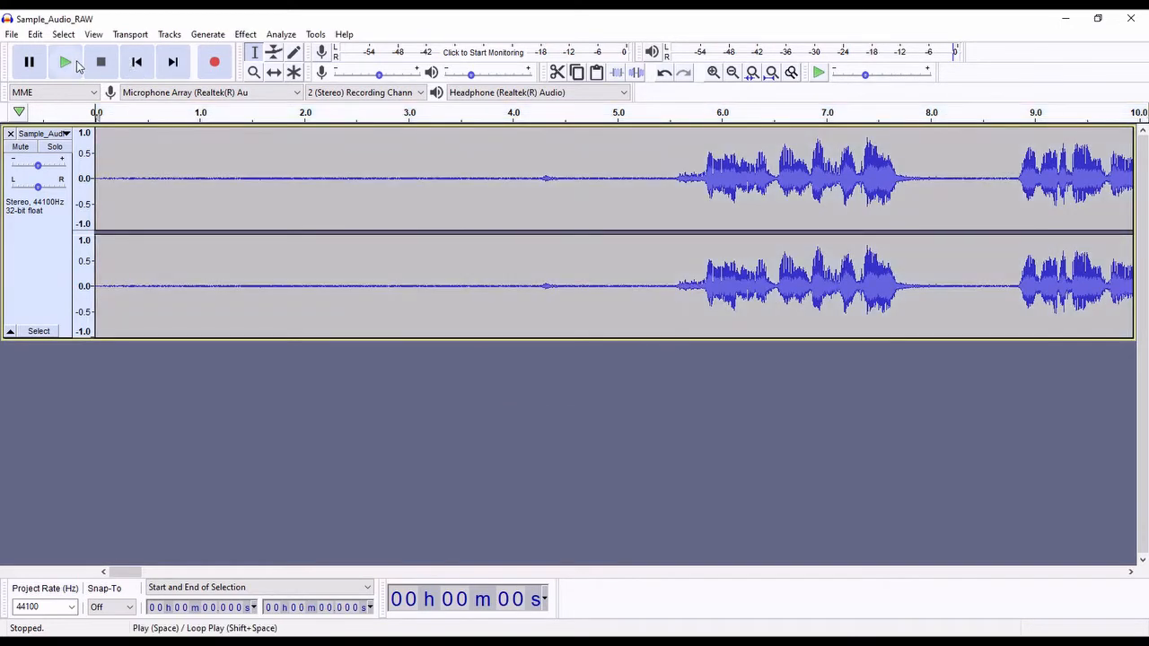
pyautogui.click(72, 61)
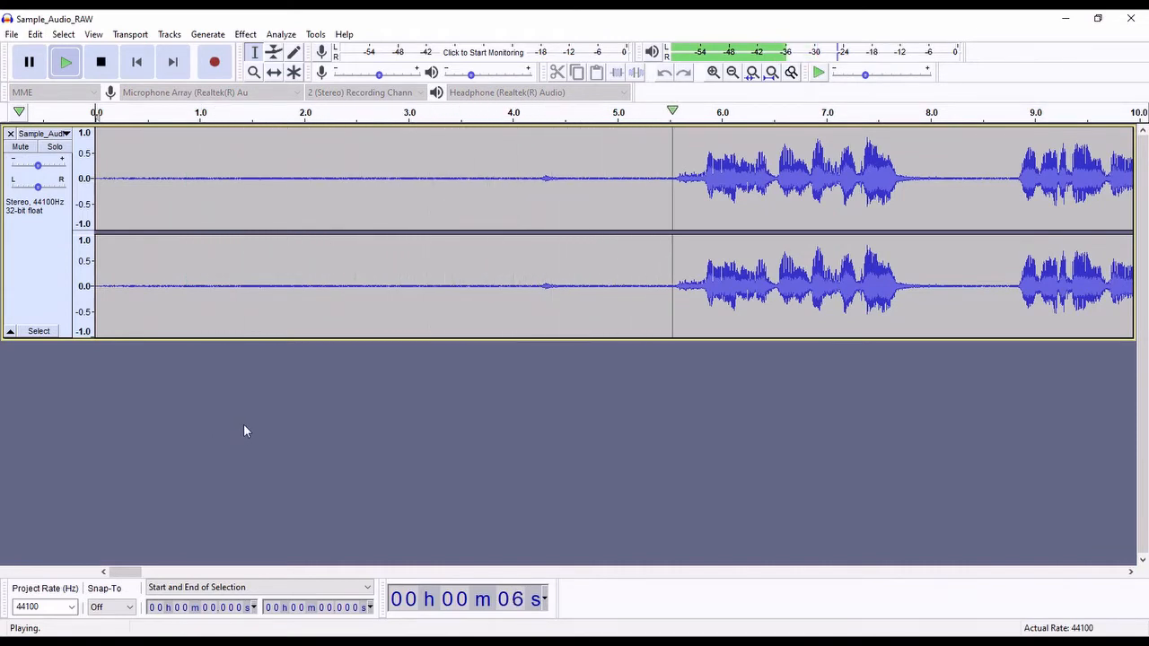
pyautogui.press('space')
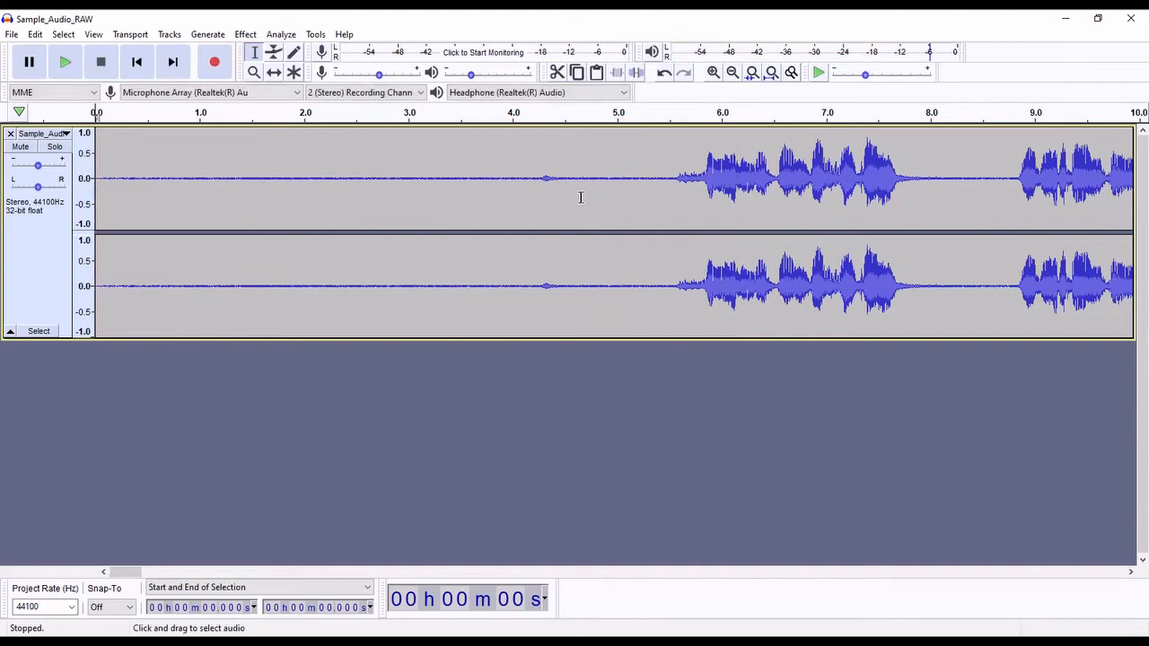
# Capture a new noise profile from the roughly 5.5 seconds of residual noise before the speech and select the whole track.
pyautogui.moveTo(102, 178); pyautogui.dragTo(670, 178)
pyautogui.click(245, 34)
pyautogui.click(331, 316)
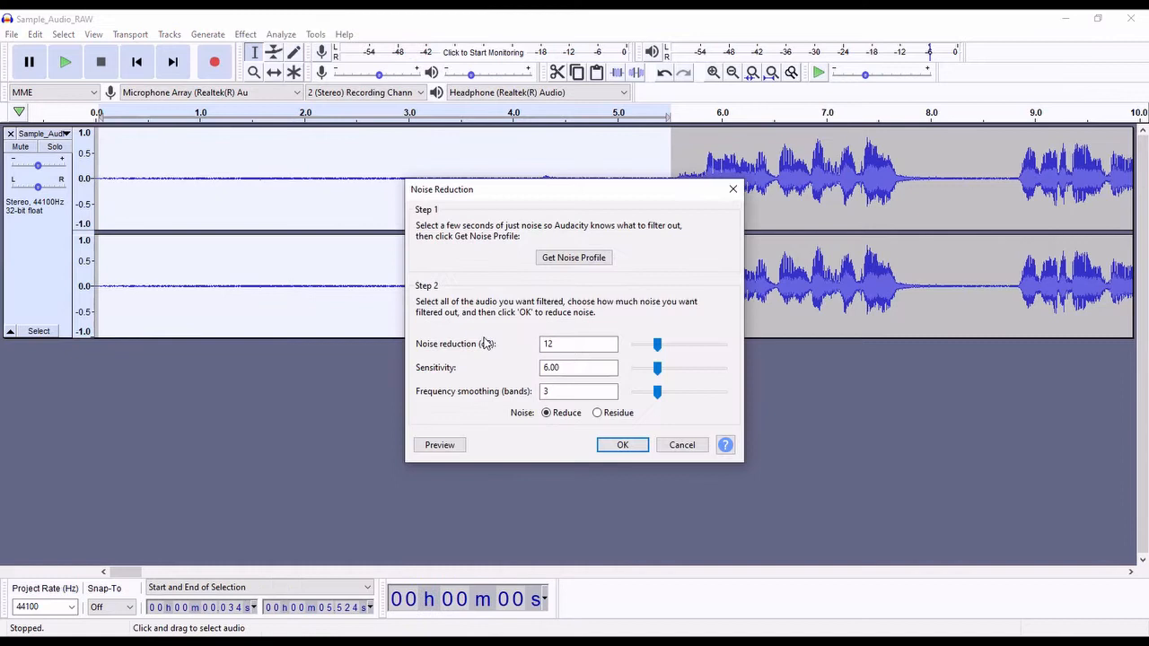
pyautogui.click(621, 445)
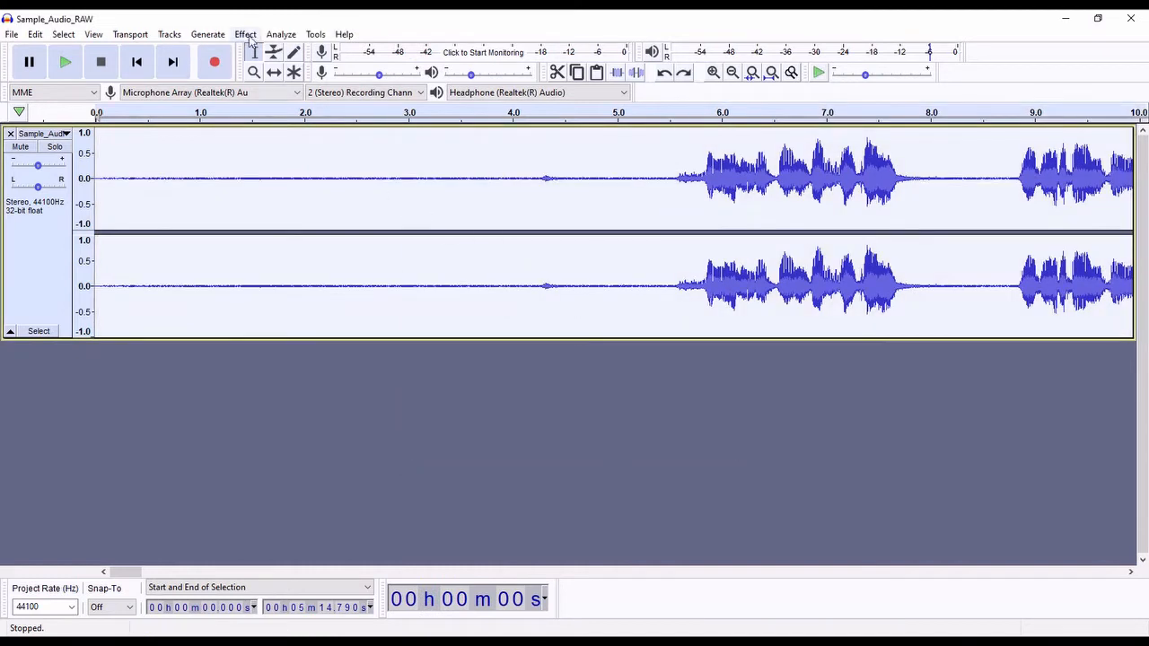
# Run Noise Reduction a second time on the whole track with 12 dB, sensitivity 6.00 and 3 smoothing bands.
pyautogui.click(245, 34)
pyautogui.click(326, 315)
pyautogui.click(615, 444)
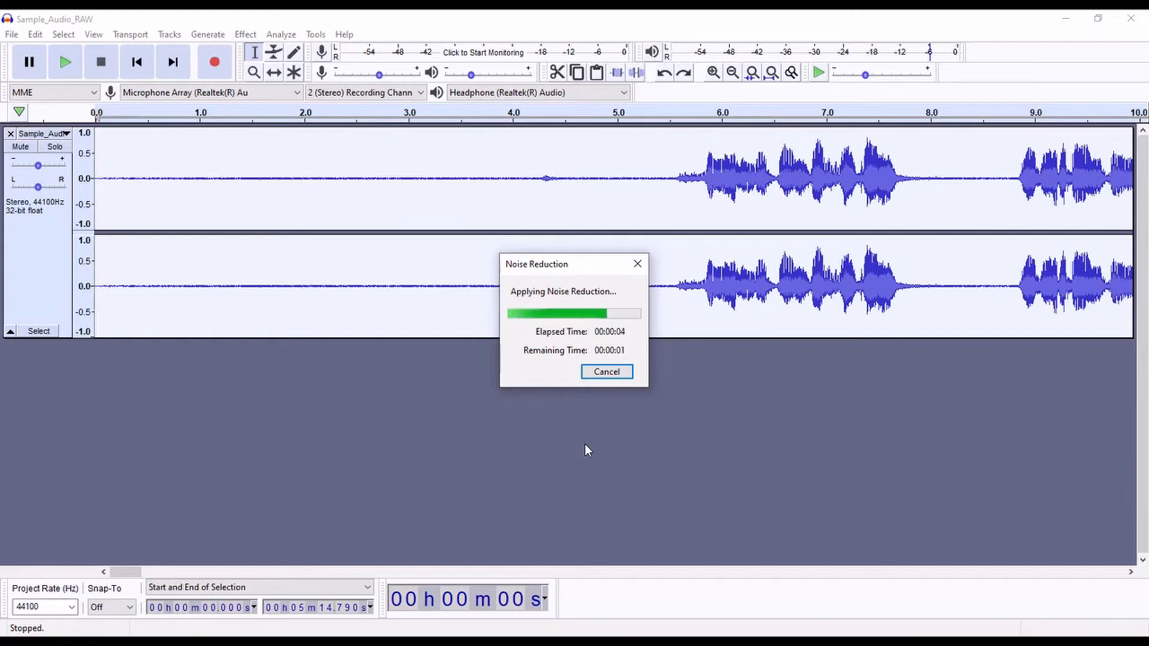
# Play the track from the start to check the result of the second noise reduction pass.
pyautogui.click(136, 61)
pyautogui.press('space')
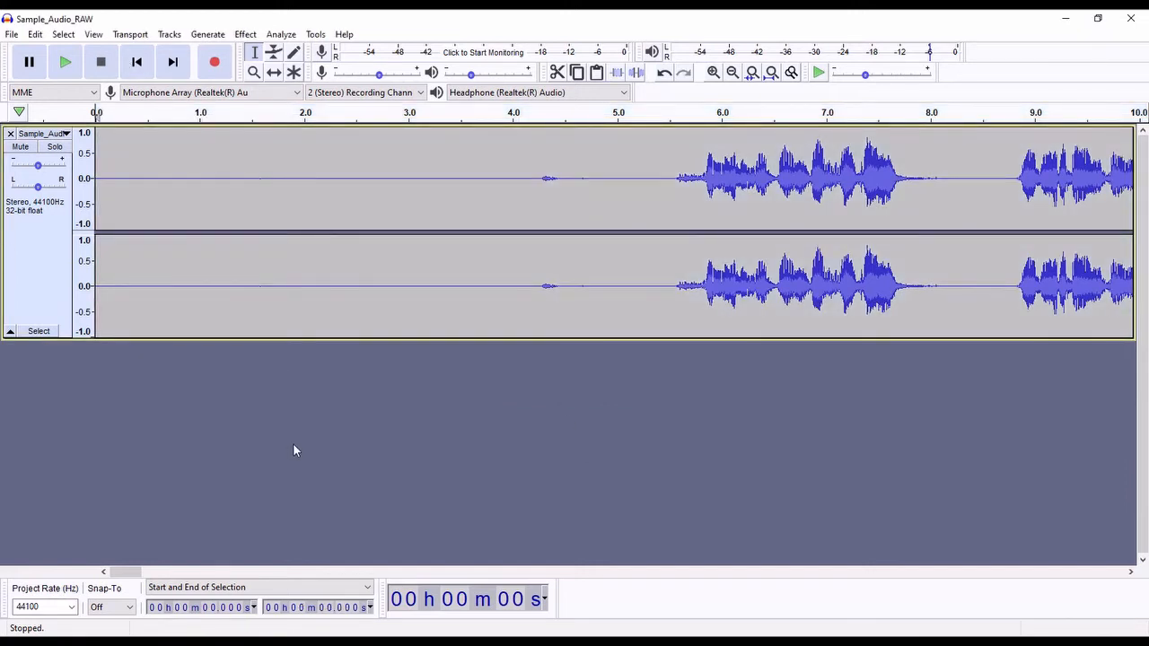
pyautogui.press('space')
pyautogui.press('space')
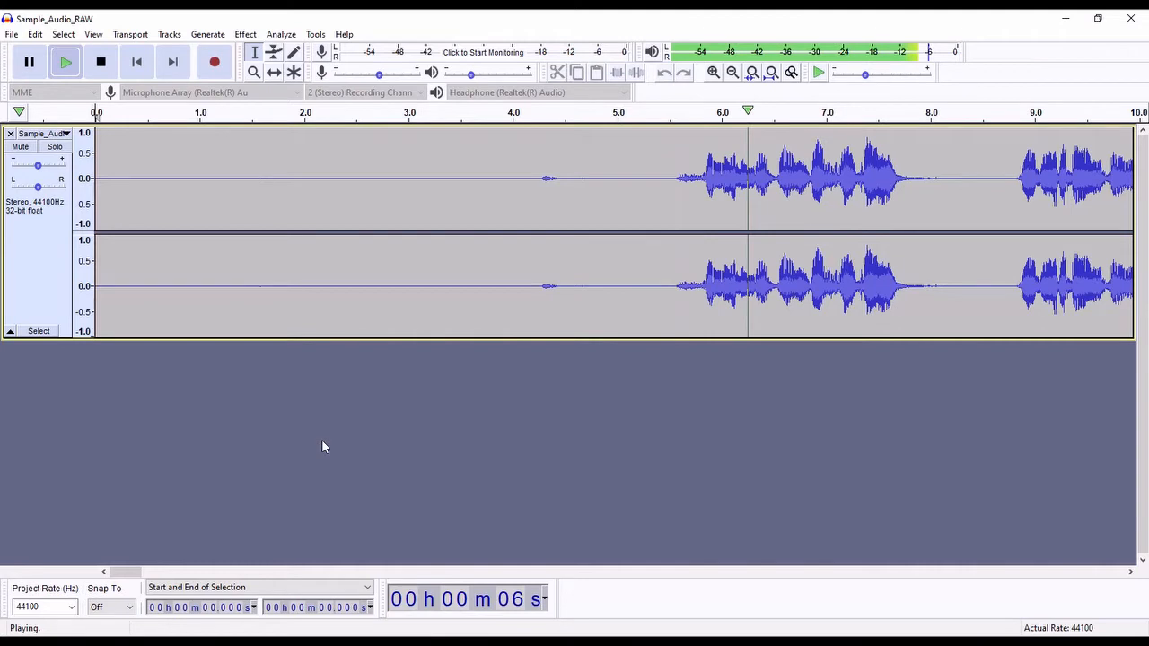
pyautogui.press('space')
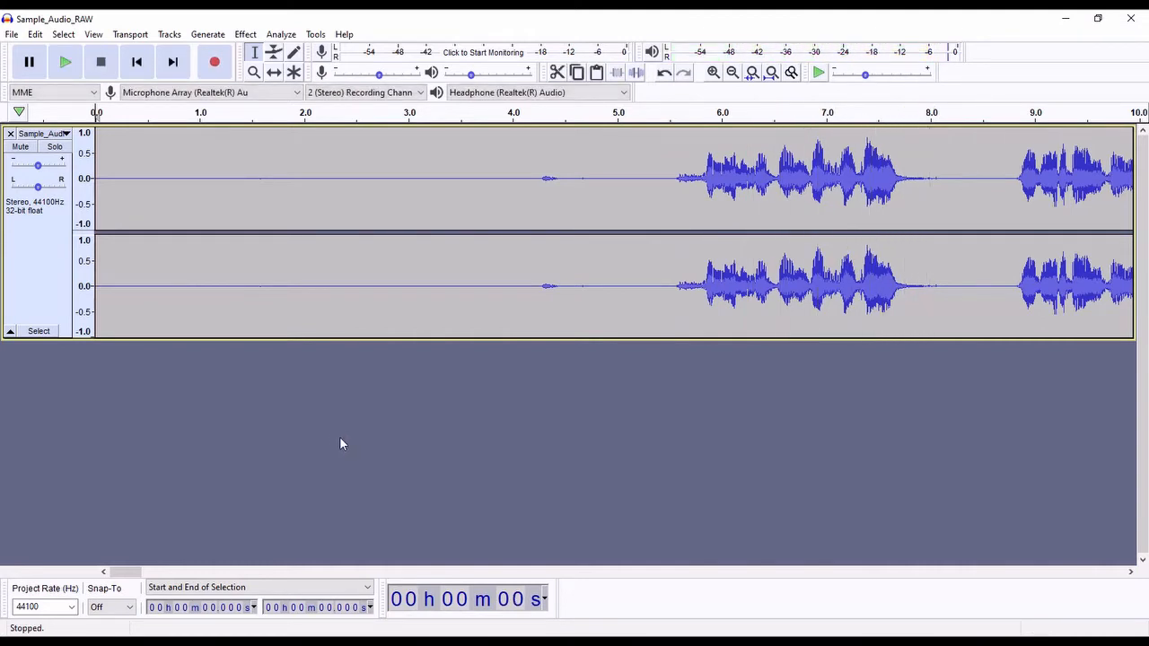
# Normalize the entire track to a peak amplitude of -1.0 dB with DC offset removal enabled.
pyautogui.click(249, 139)
pyautogui.hotkey('ctrl', 'a')
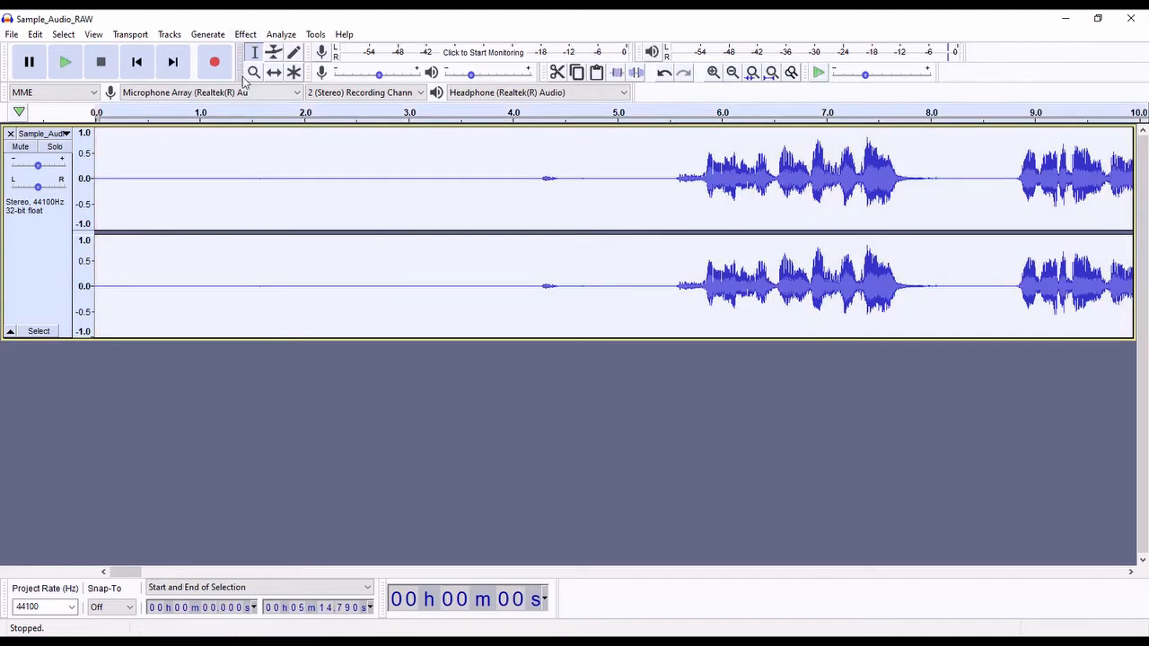
pyautogui.click(245, 34)
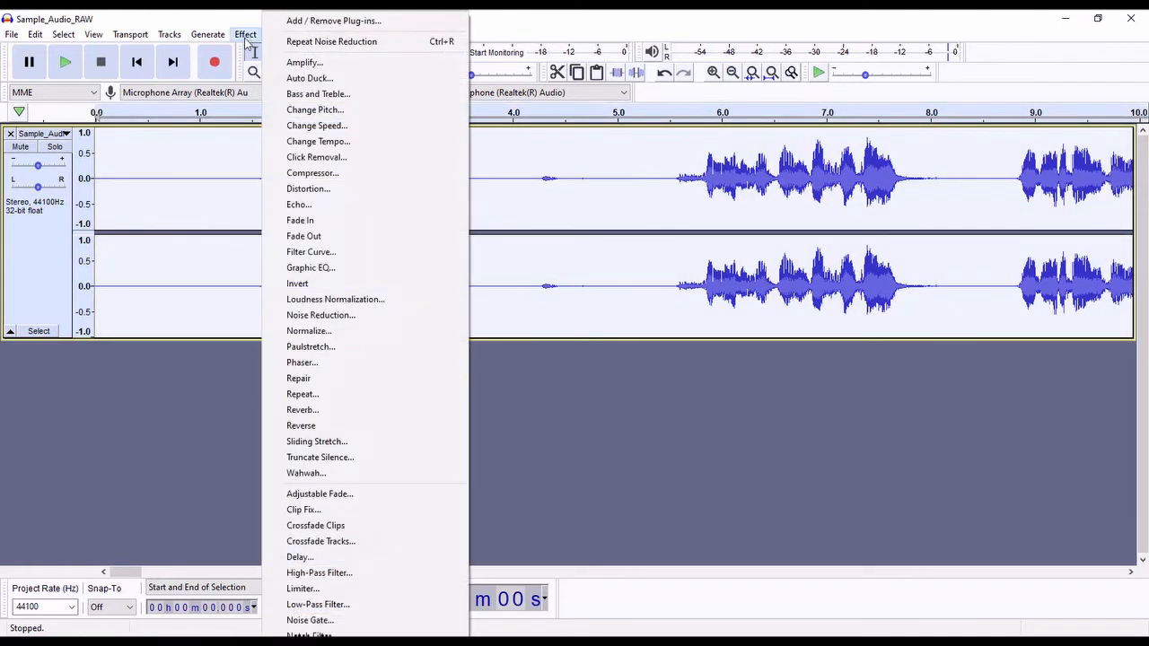
pyautogui.click(286, 330)
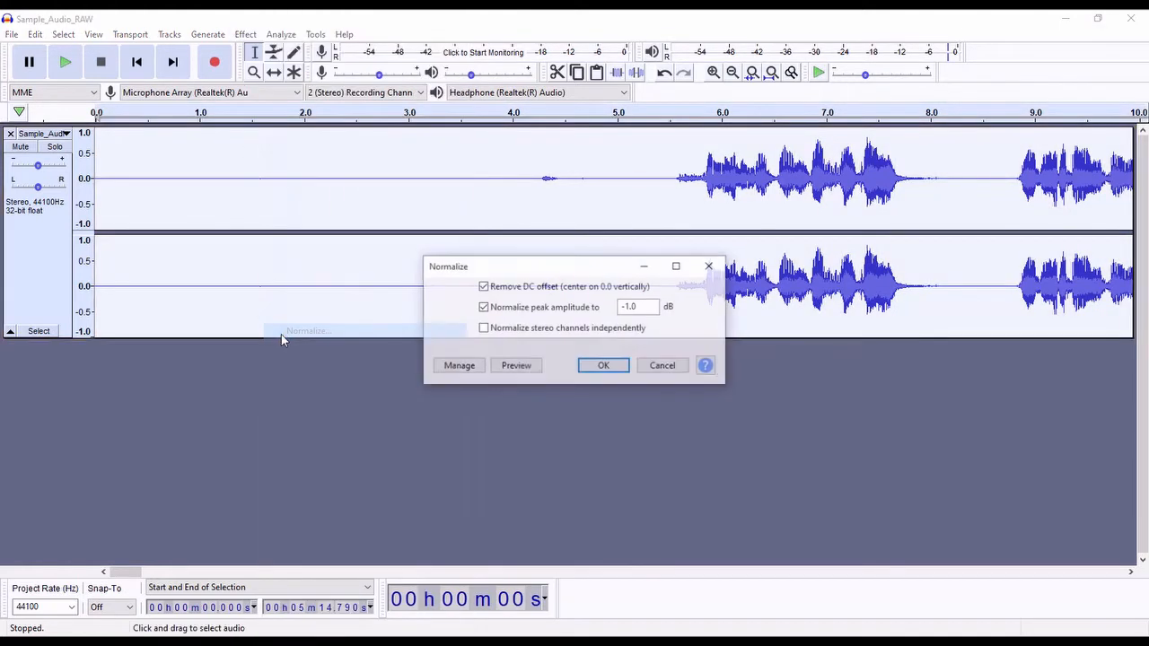
pyautogui.click(604, 366)
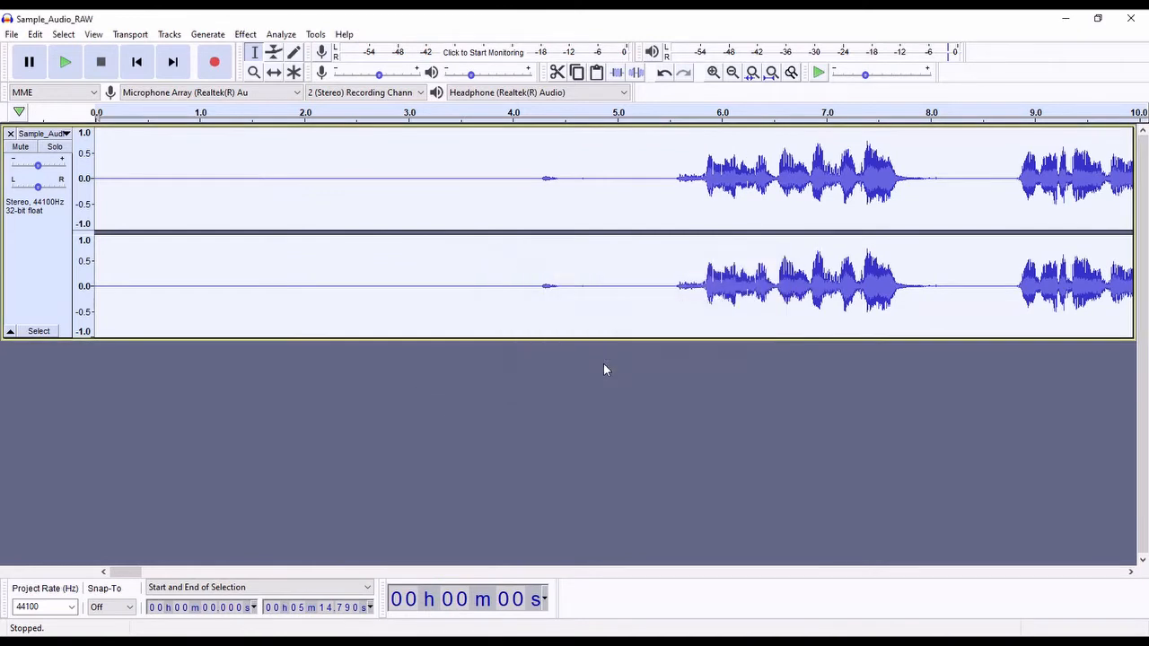
# Compress the whole track with threshold -12 dB, noise floor -40 dB, ratio 2:1, attack 0.20 s, release 1.0 s and make-up gain.
pyautogui.click(245, 34)
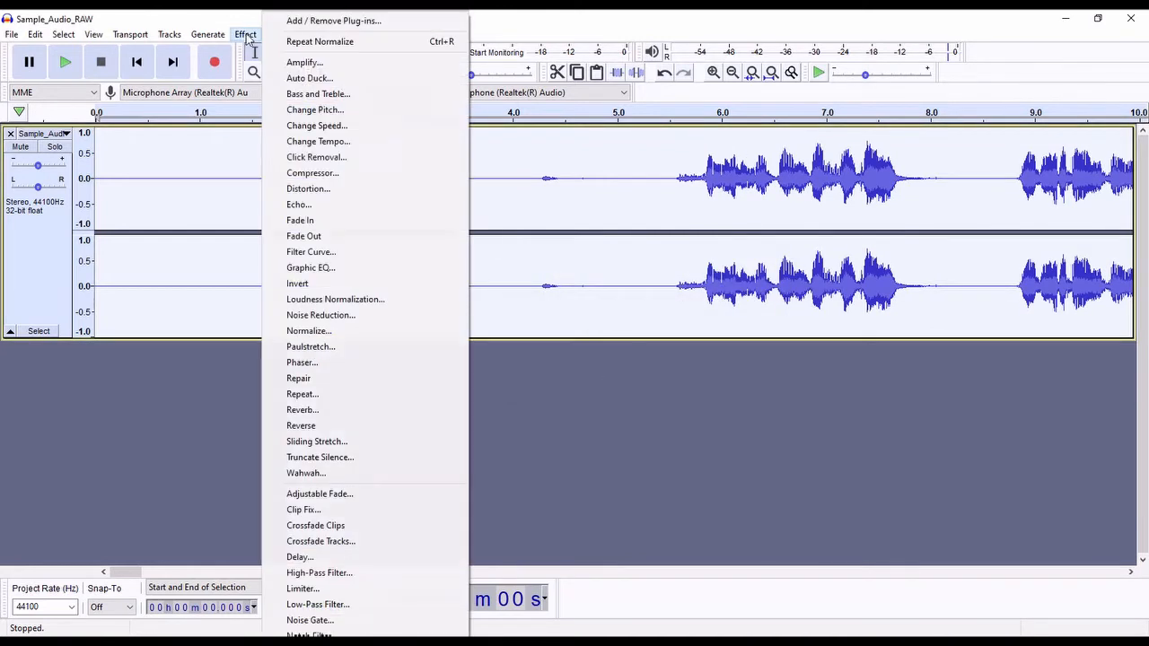
pyautogui.click(313, 173)
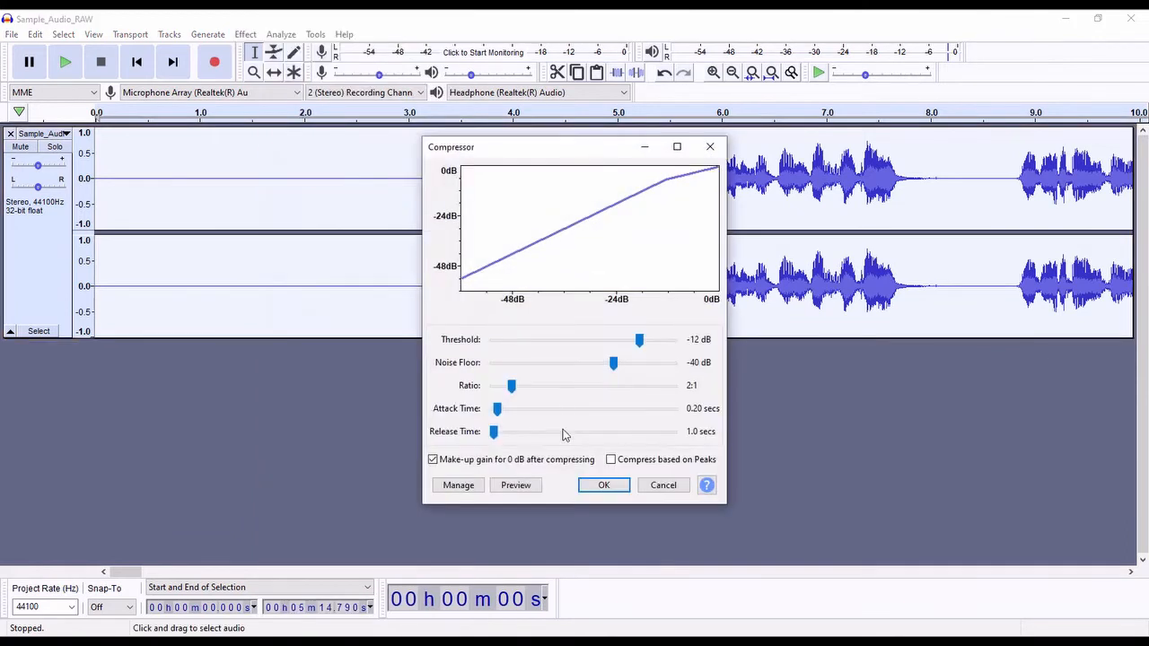
pyautogui.click(597, 486)
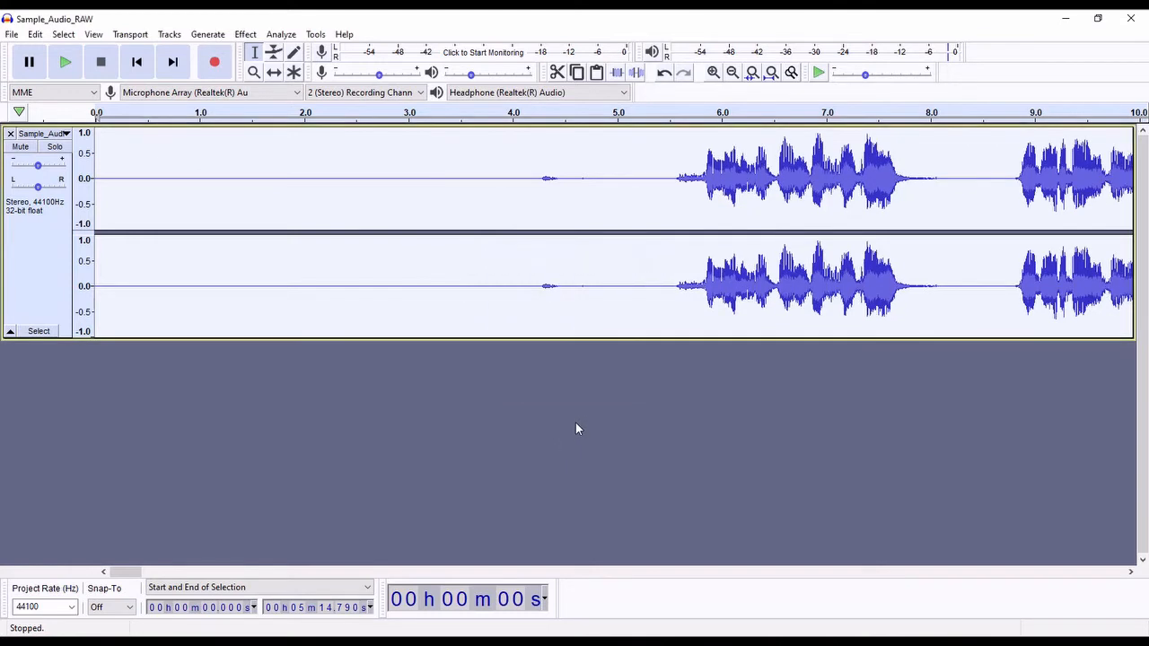
# Export the processed sermon audio in MP3 format.
pyautogui.click(11, 34)
pyautogui.moveTo(28, 142)
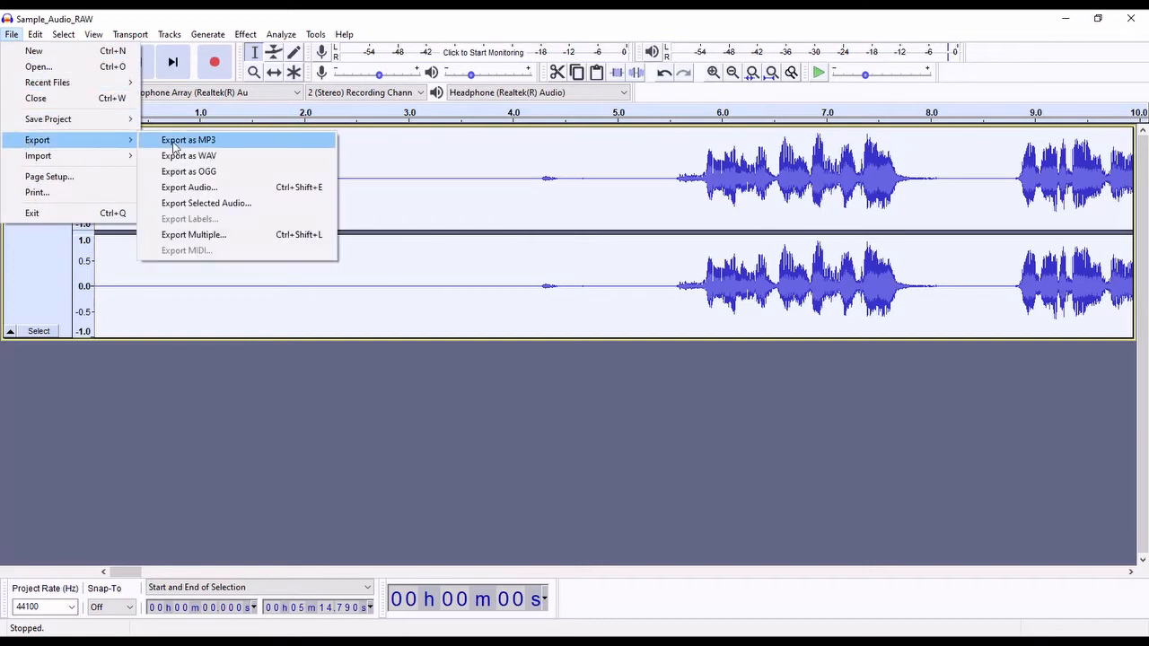
pyautogui.click(207, 142)
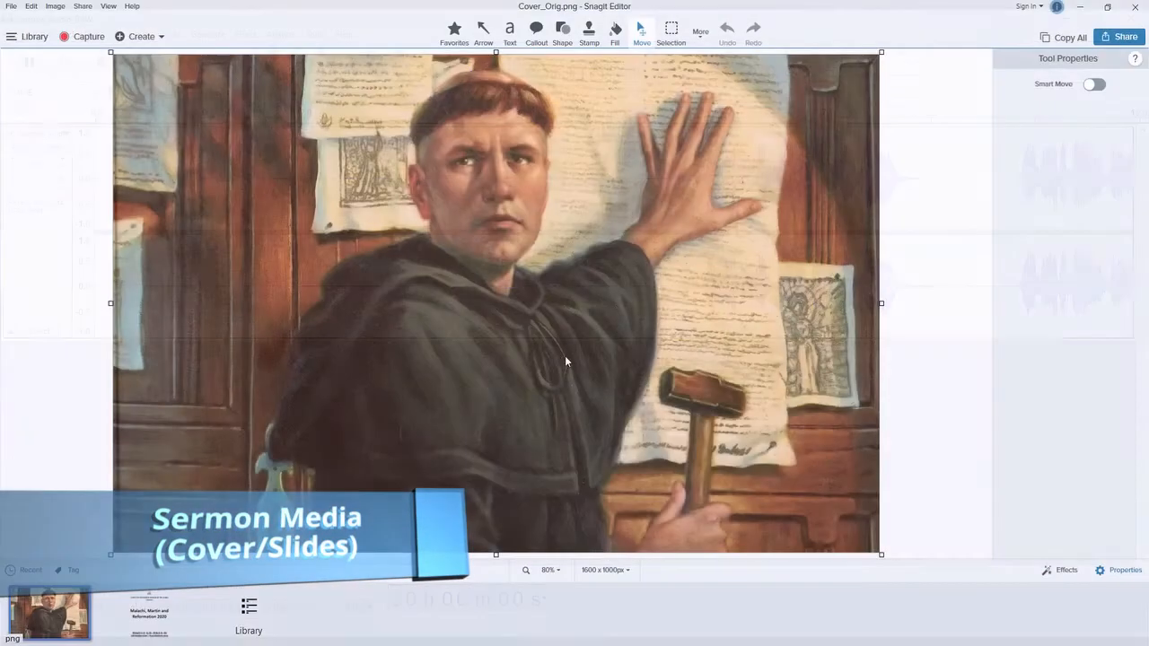
# In Snagit Editor, resize the Cover_Orig.png image to 1280 px wide with its proportions locked.
pyautogui.click(604, 570)
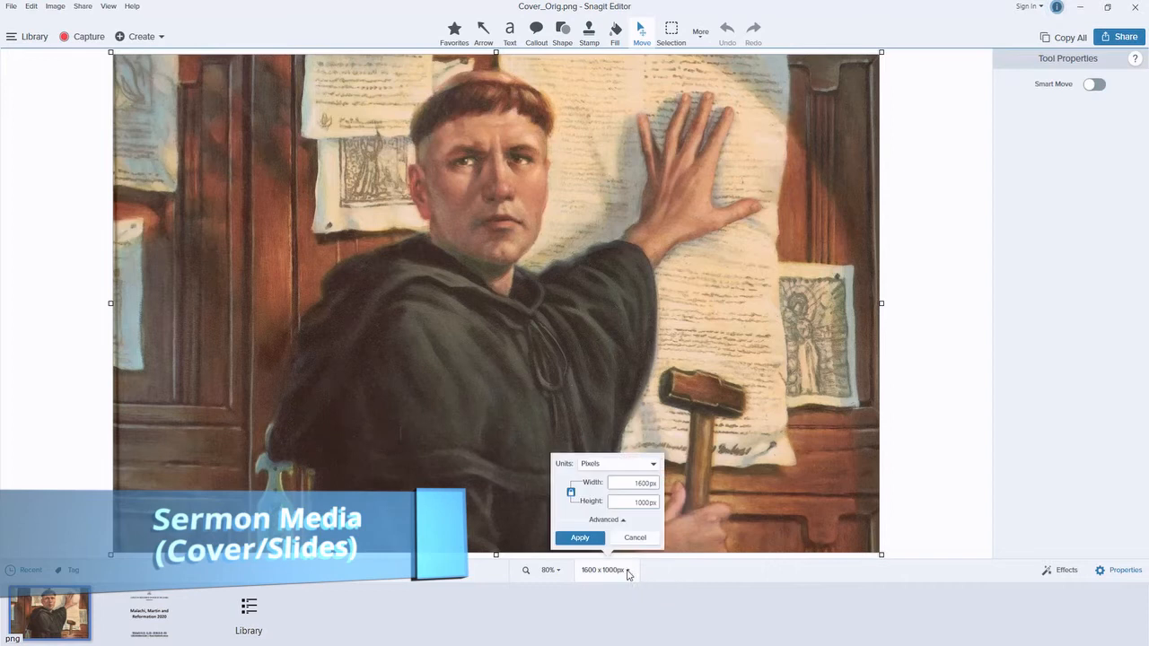
pyautogui.doubleClick(631, 483)
pyautogui.write('1280')
pyautogui.click(580, 537)
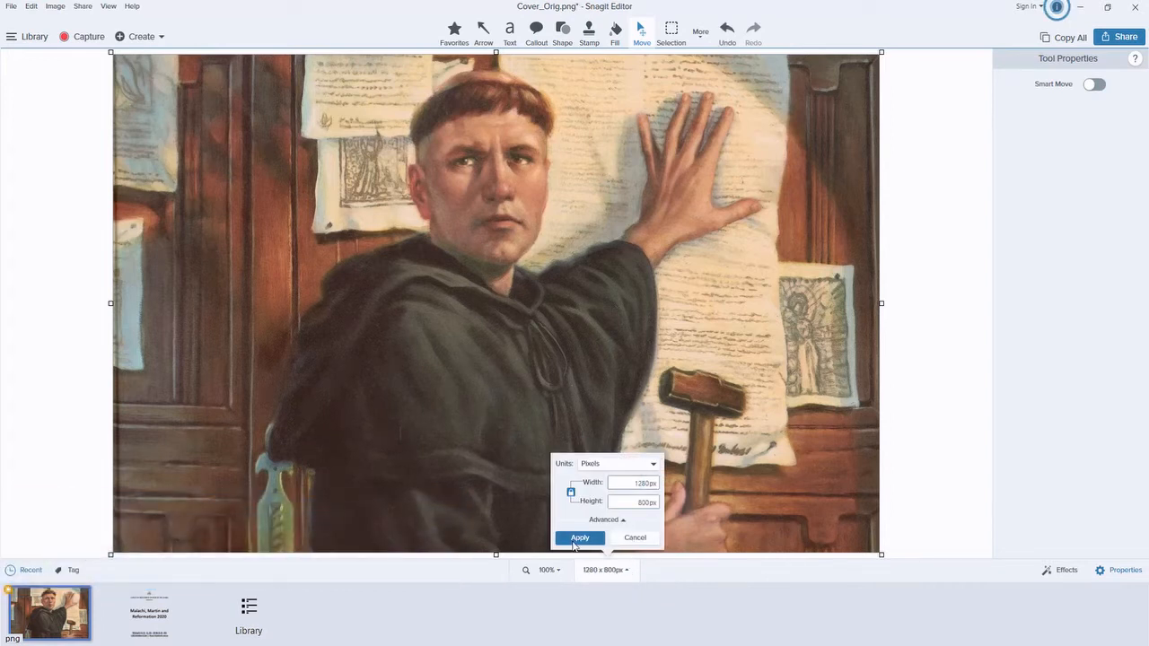
# Resize the cover image's canvas to 1280 x 720 px with top-centre placement, cropping the excess from the bottom.
pyautogui.click(55, 6)
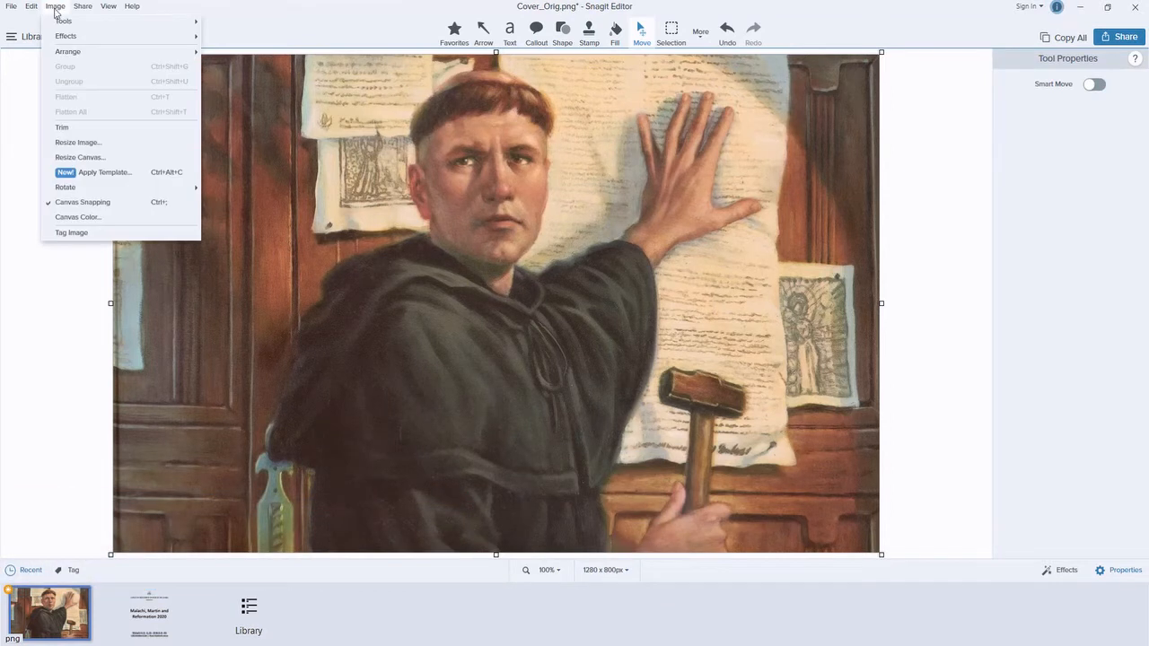
pyautogui.click(90, 154)
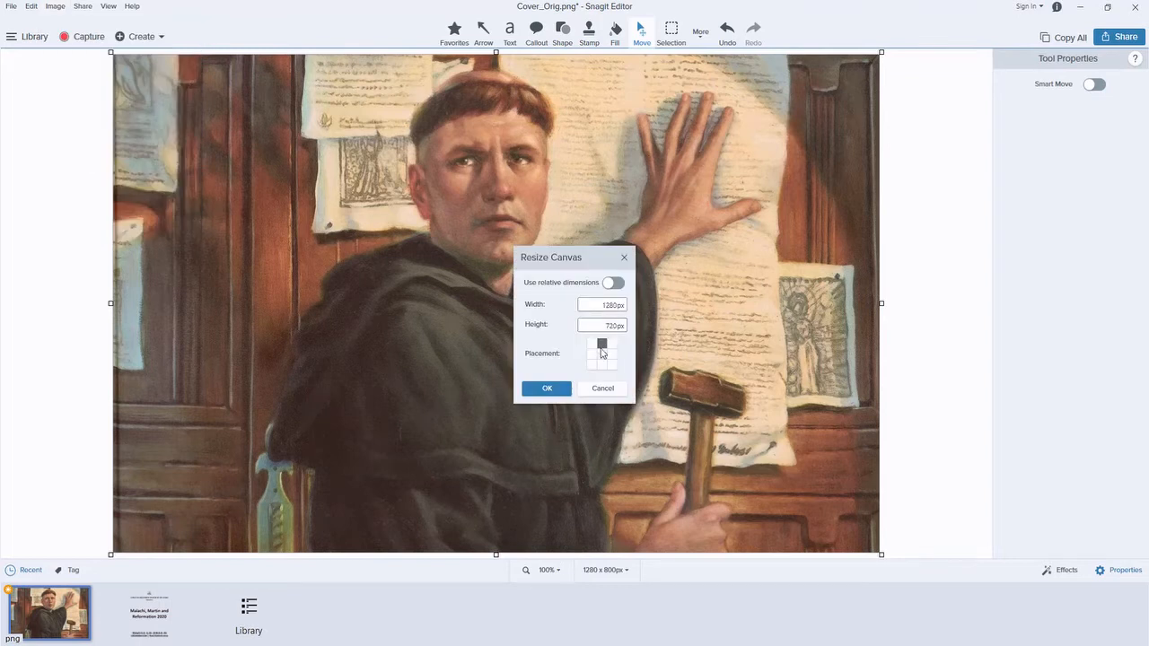
pyautogui.click(534, 389)
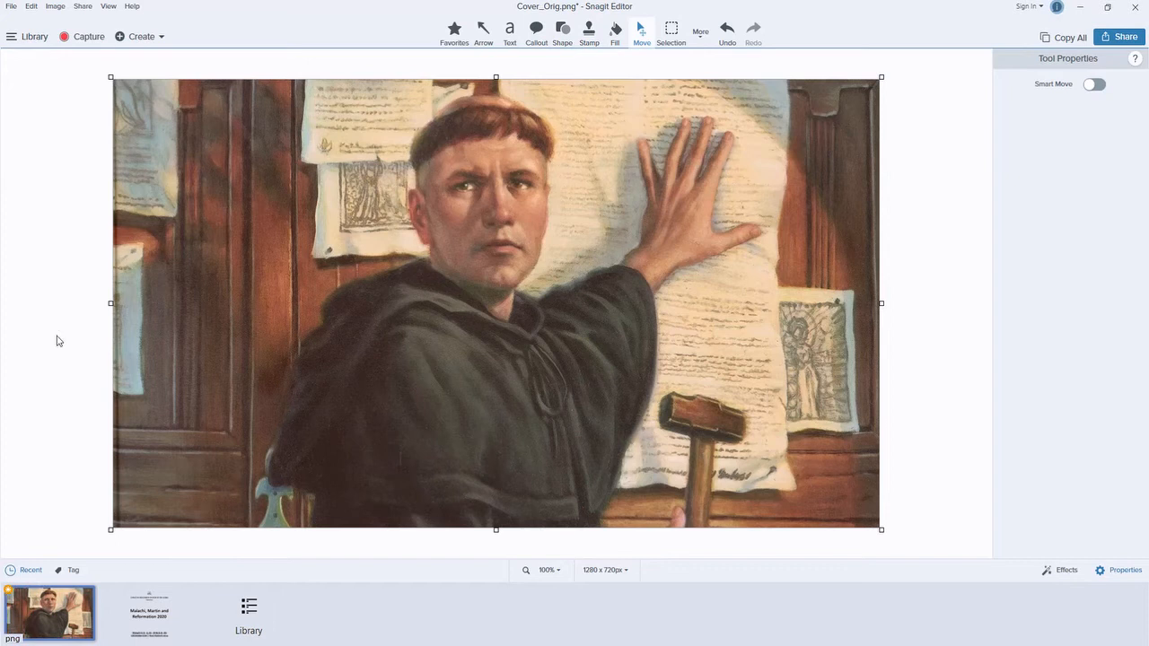
# Copy the logo and all three text blocks from the transparent title image into the cover image and centre them within its 1280 x 720 px canvas.
pyautogui.click(149, 612)
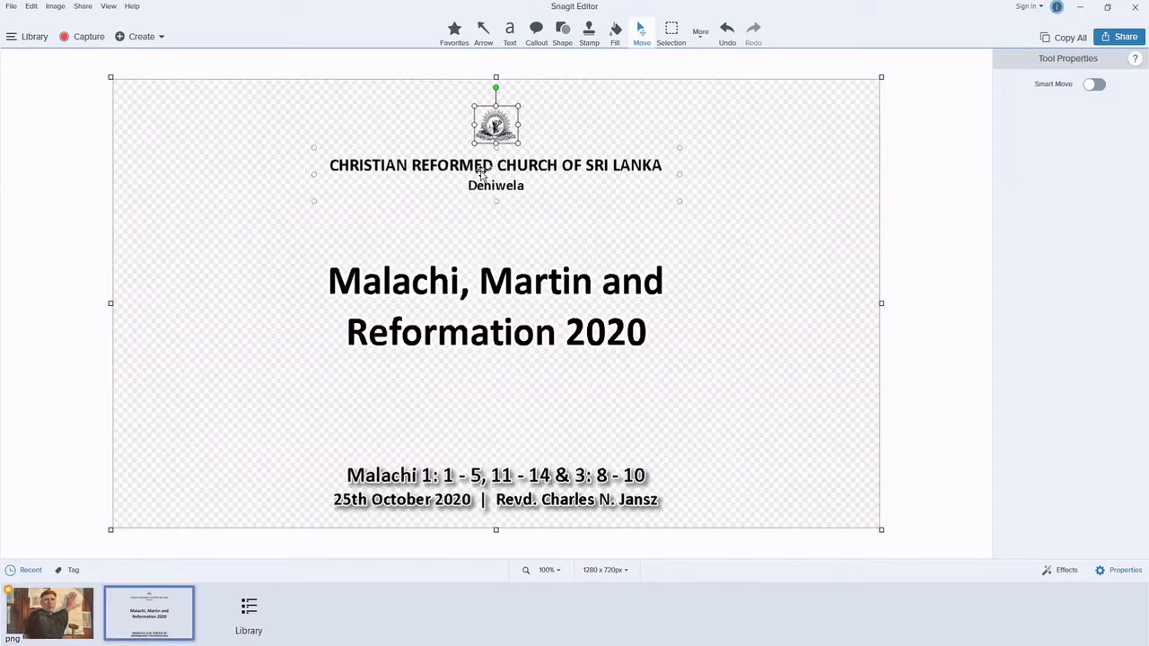
pyautogui.keyDown('shift'); pyautogui.click(492, 282); pyautogui.keyUp('shift')
pyautogui.keyDown('shift'); pyautogui.click(467, 478); pyautogui.keyUp('shift')
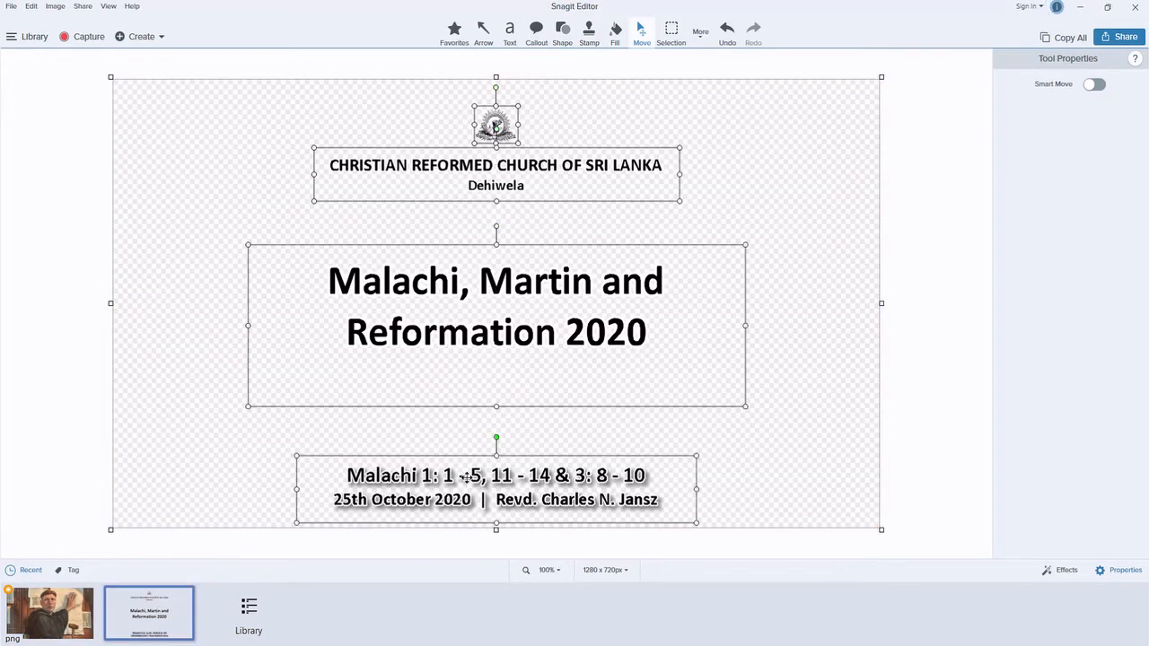
pyautogui.click(49, 613)
pyautogui.hotkey('ctrl', 'v')
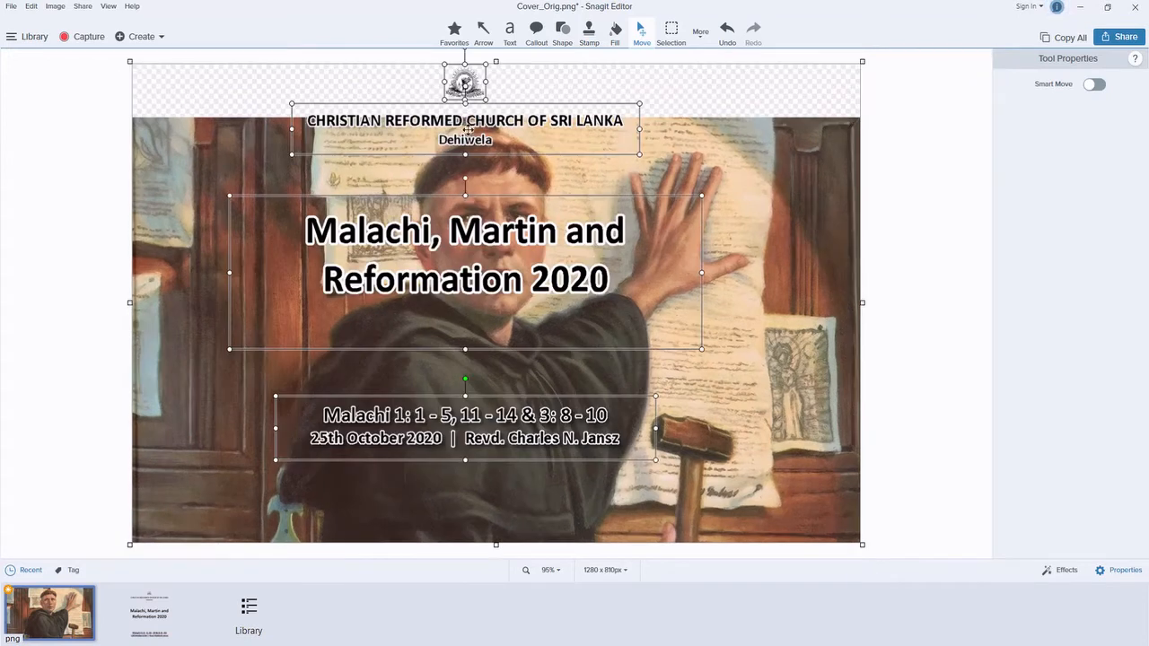
pyautogui.moveTo(468, 130)
pyautogui.mouseDown()
pyautogui.moveTo(484, 203)
pyautogui.moveTo(499, 203)
pyautogui.mouseUp()
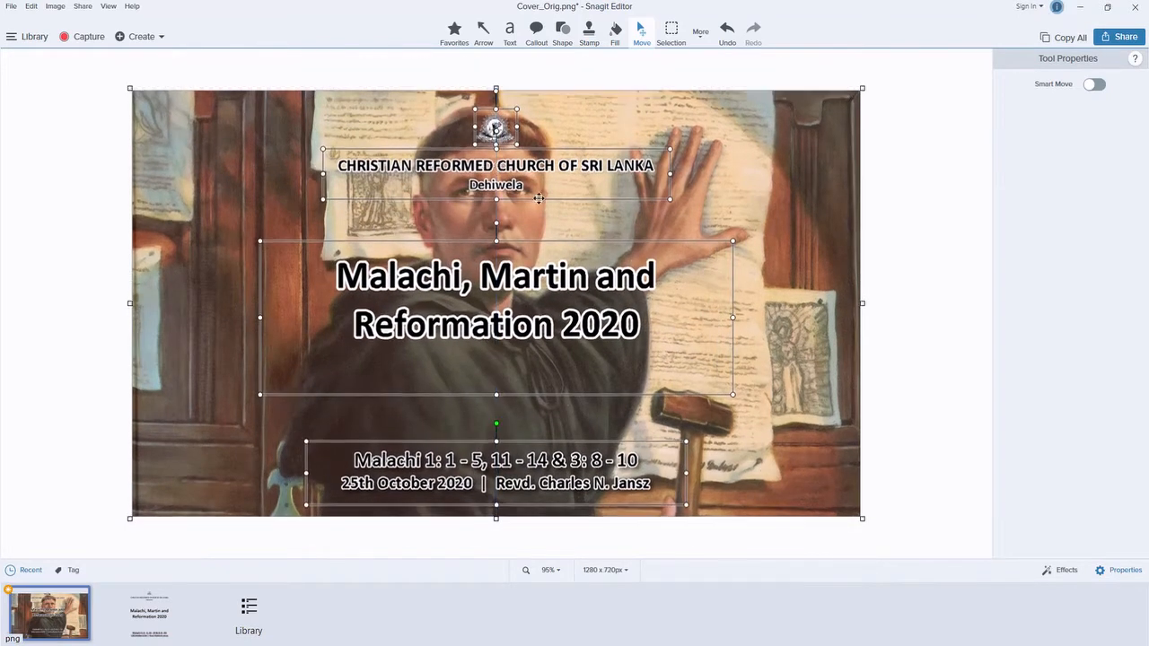
pyautogui.click(749, 173)
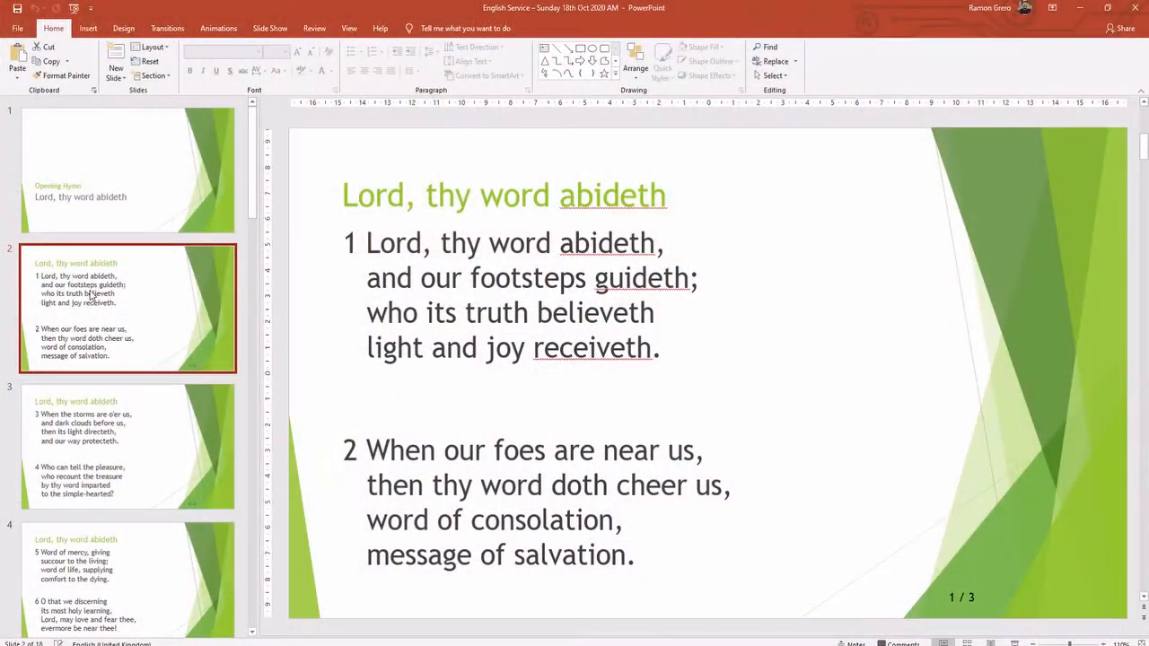
# Switch to the English Service PowerPoint presentation and review its hymn and scripture reading slides.
pyautogui.scroll(-3, 90, 295)
pyautogui.scroll(-12, 90, 295)
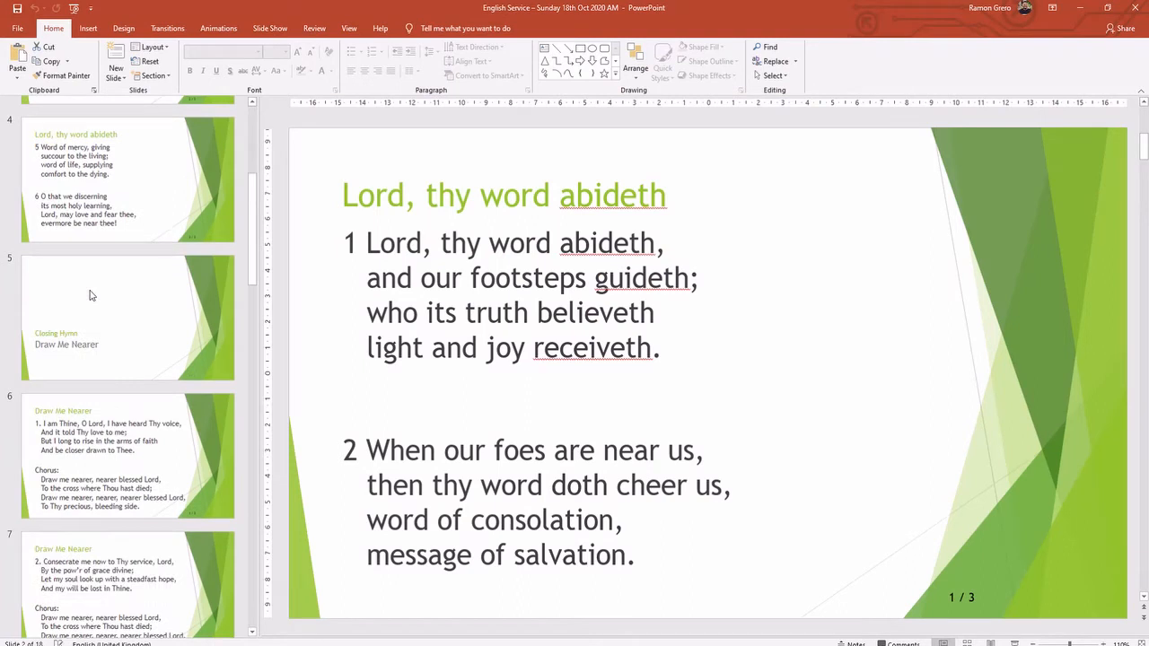
pyautogui.scroll(-12, 89, 294)
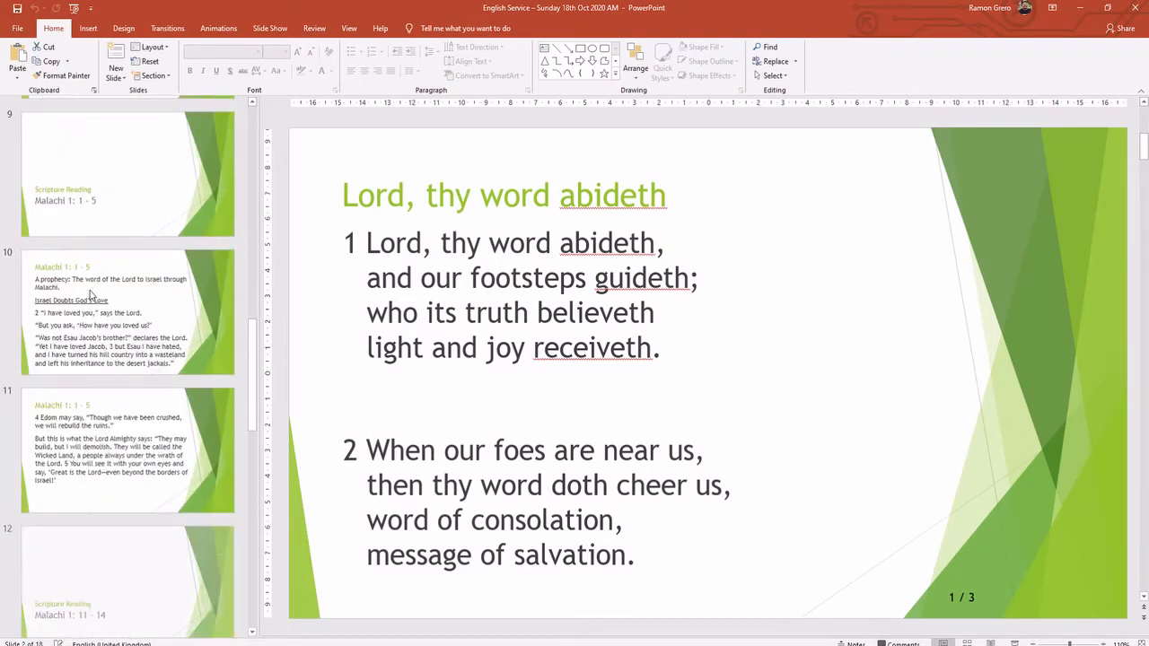
pyautogui.scroll(-12, 90, 294)
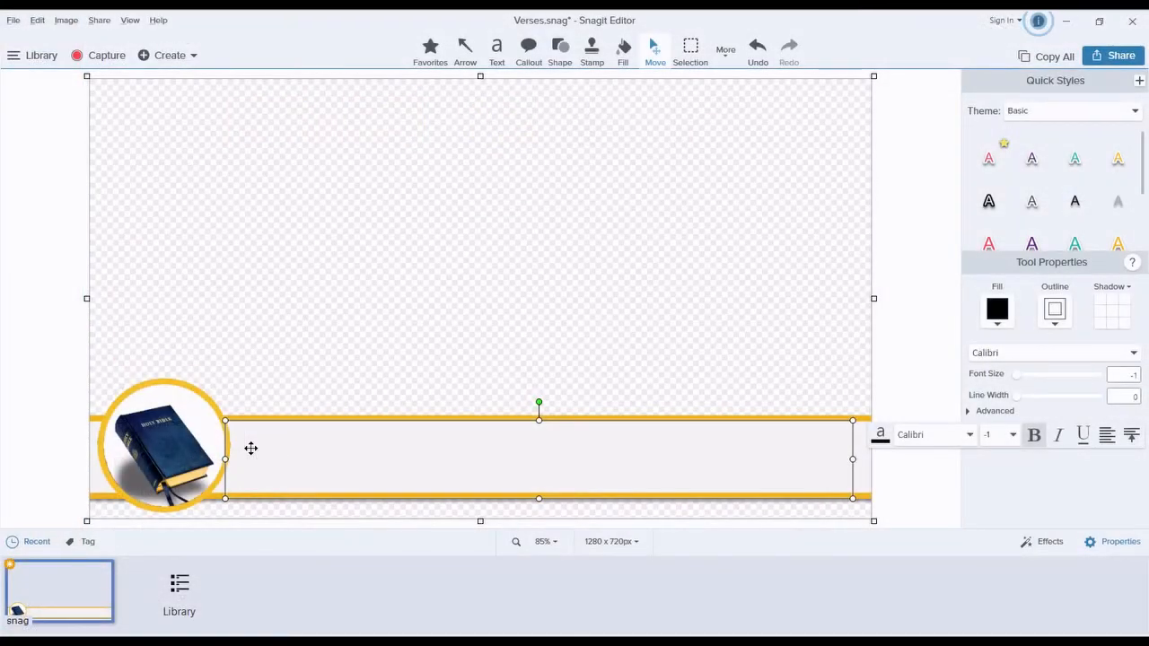
# In Snagit's Verses.snag banner, enter the heading "Malachi 1: 2" and the verse from "I have loved you" to "Yet I have loved Jacob," below it.
pyautogui.write('Malachi 1: 2')
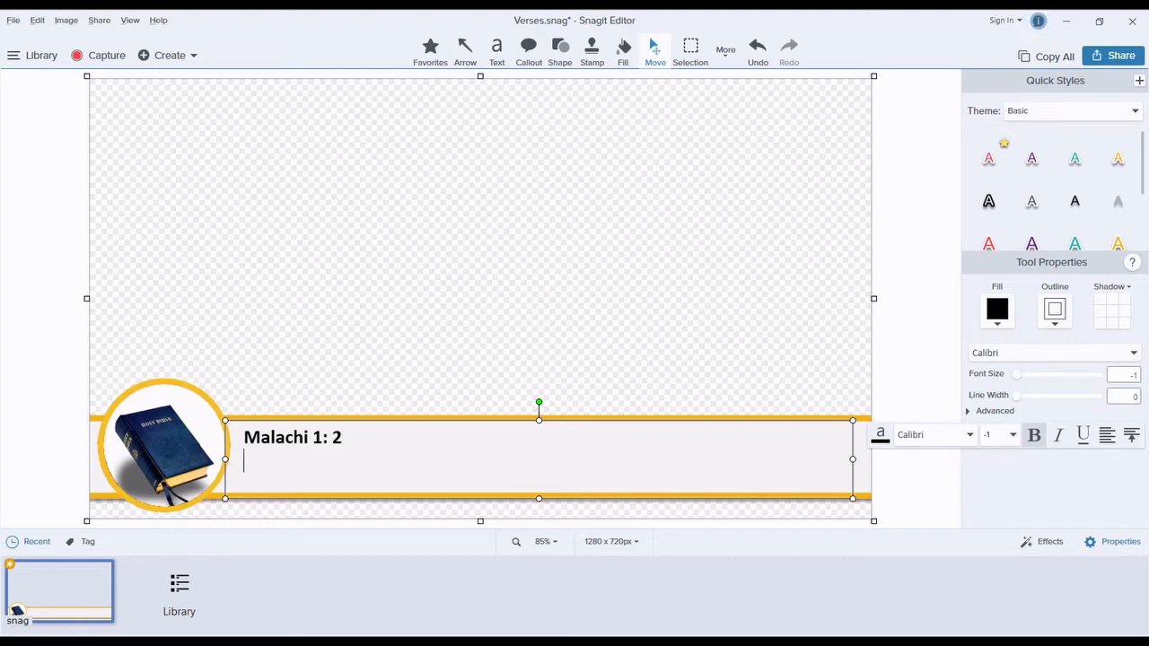
pyautogui.press('Return')
pyautogui.write('"I have loved you," says the Lord. "But you ask, ‘How have you loved us?’ "Was not Esau Jacob’s brother?" declares the Lord. "Yet I have loved Jacob,')
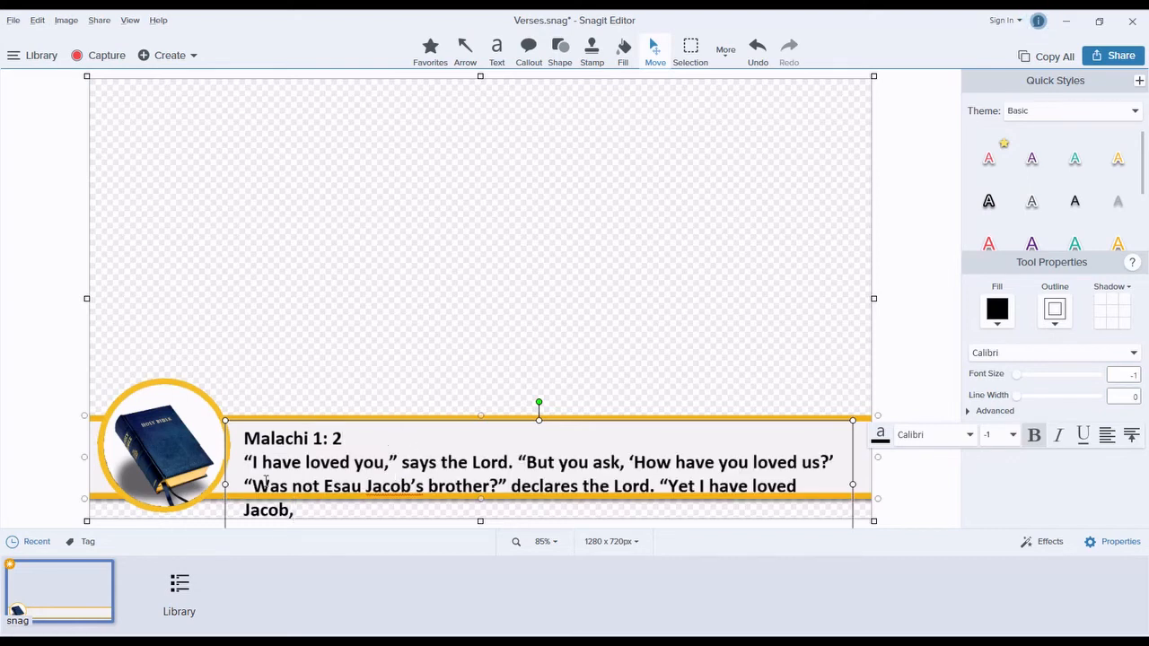
# Remove bold from the verse text below the heading and set its font size to 21.
pyautogui.click(245, 458)
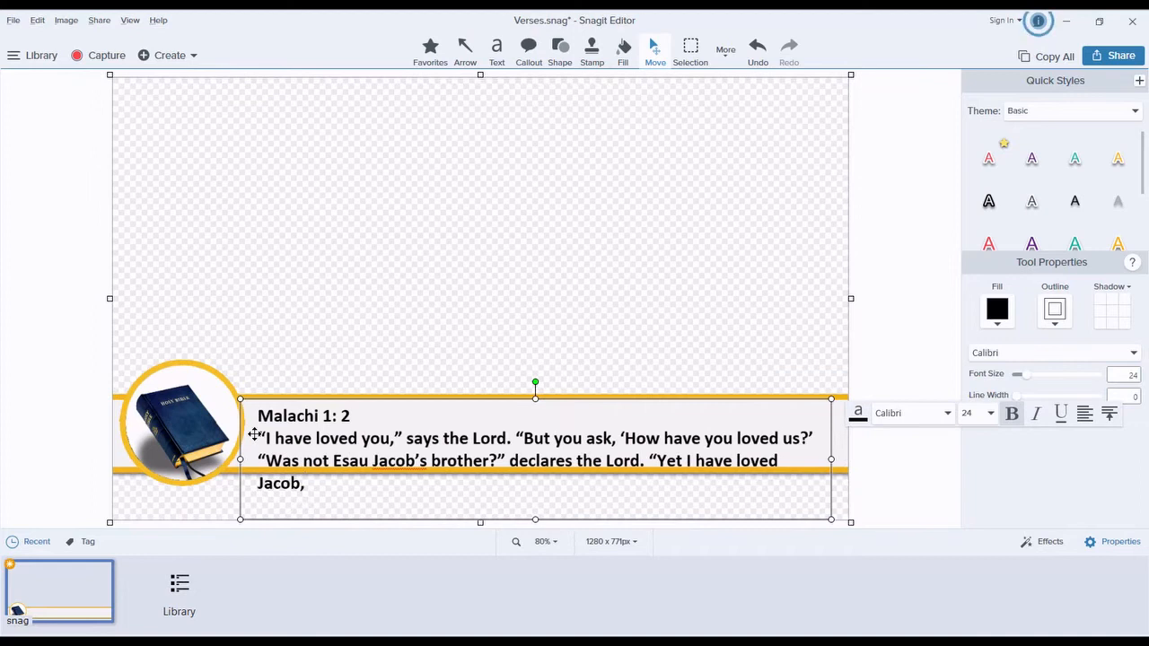
pyautogui.moveTo(260, 436); pyautogui.dragTo(354, 494)
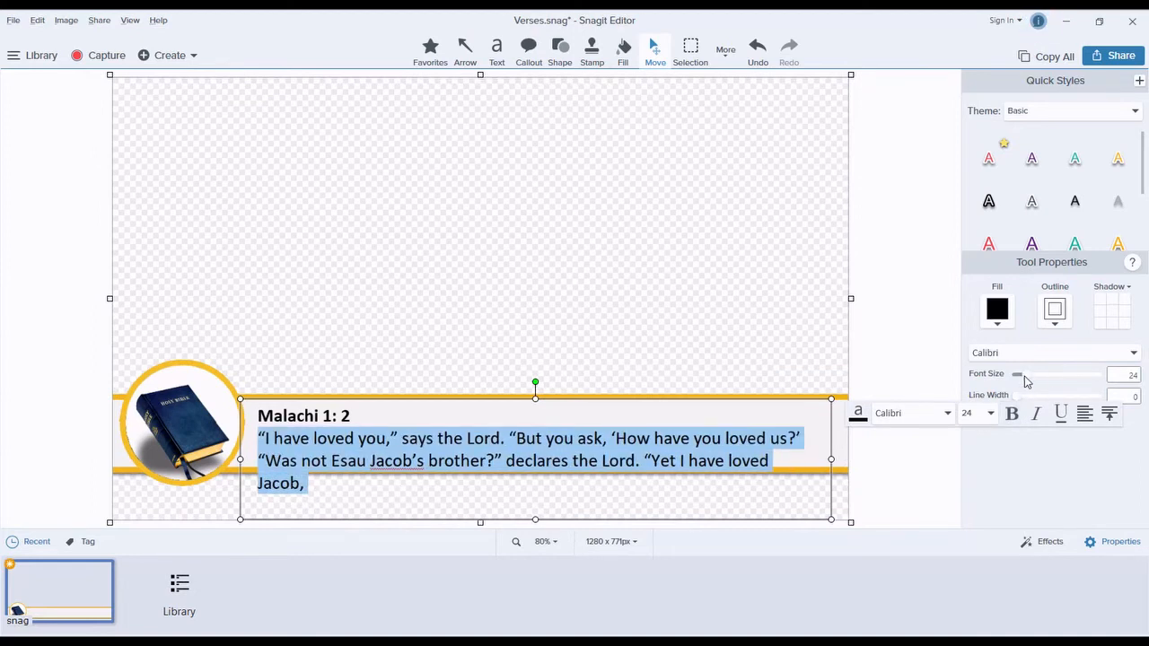
pyautogui.moveTo(1024, 377); pyautogui.dragTo(1023, 377)
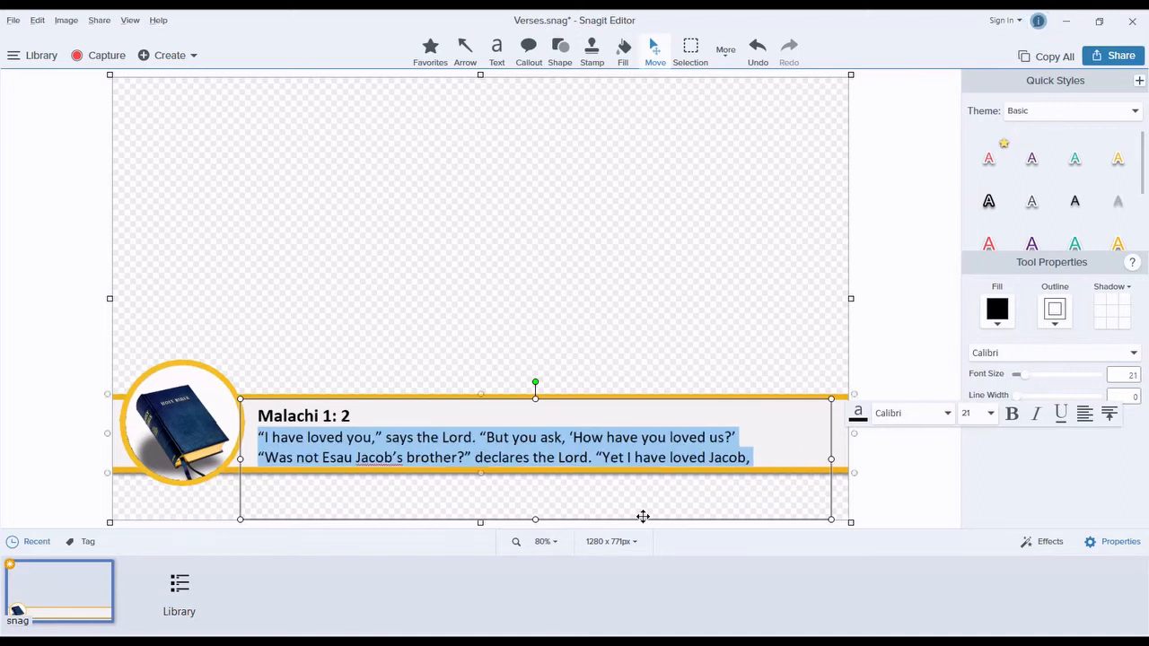
# Shorten the verse text box to fit the banner and raise its upper edge slightly to centre the text between the yellow lines.
pyautogui.moveTo(535, 518); pyautogui.dragTo(536, 473)
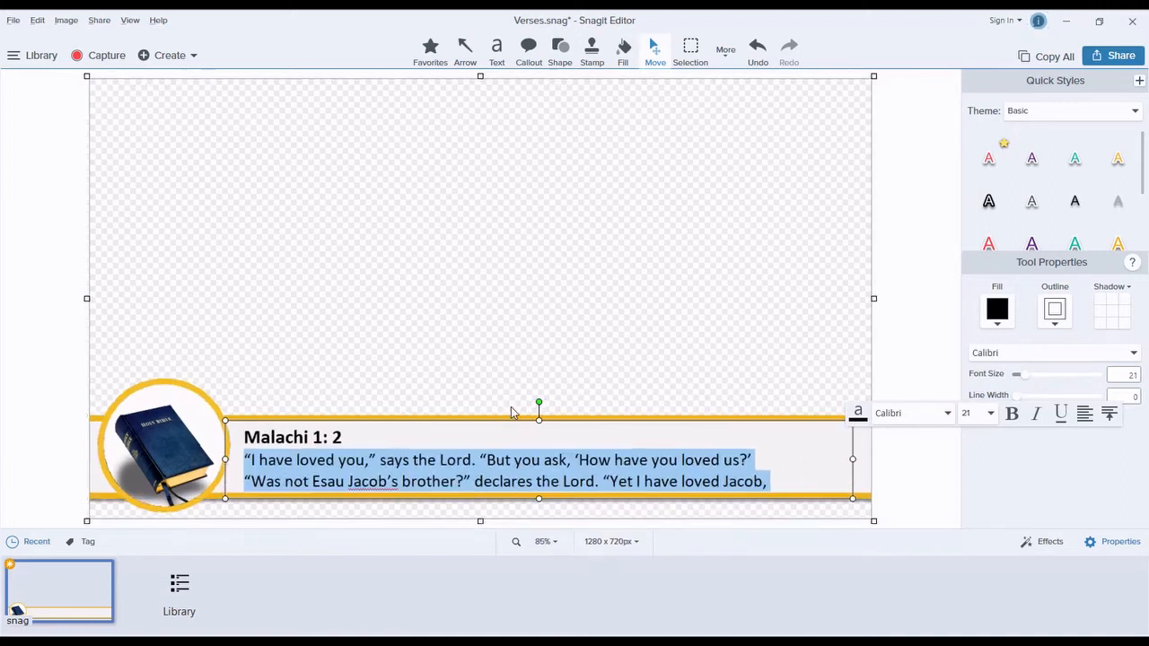
pyautogui.moveTo(536, 422); pyautogui.dragTo(537, 419)
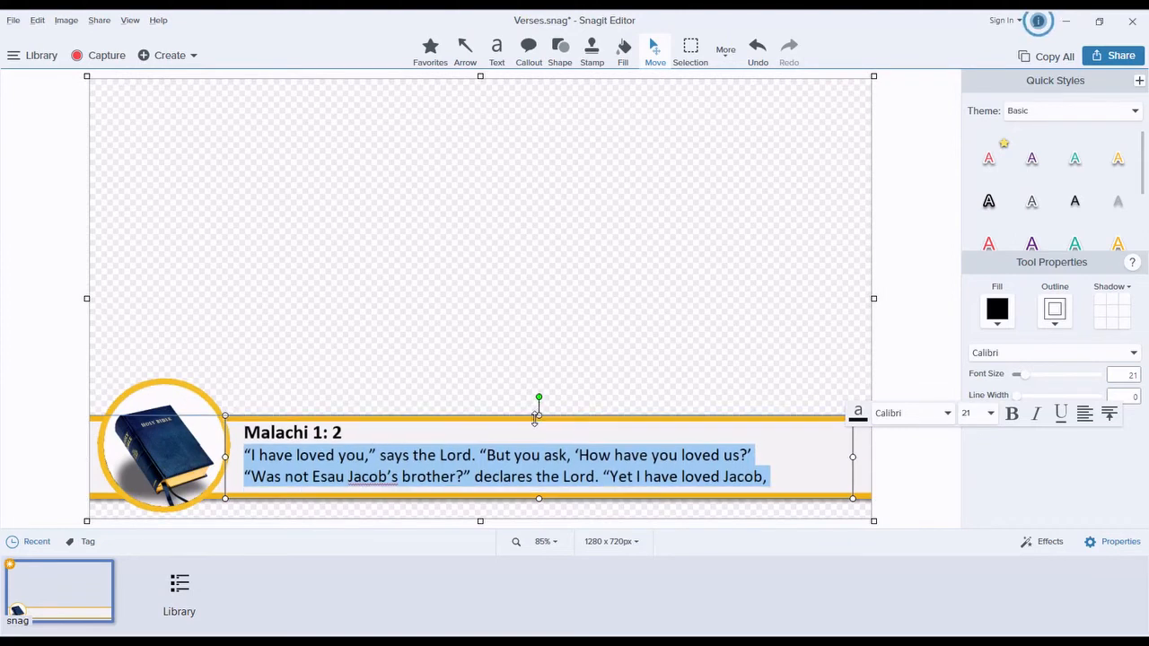
pyautogui.click(480, 323)
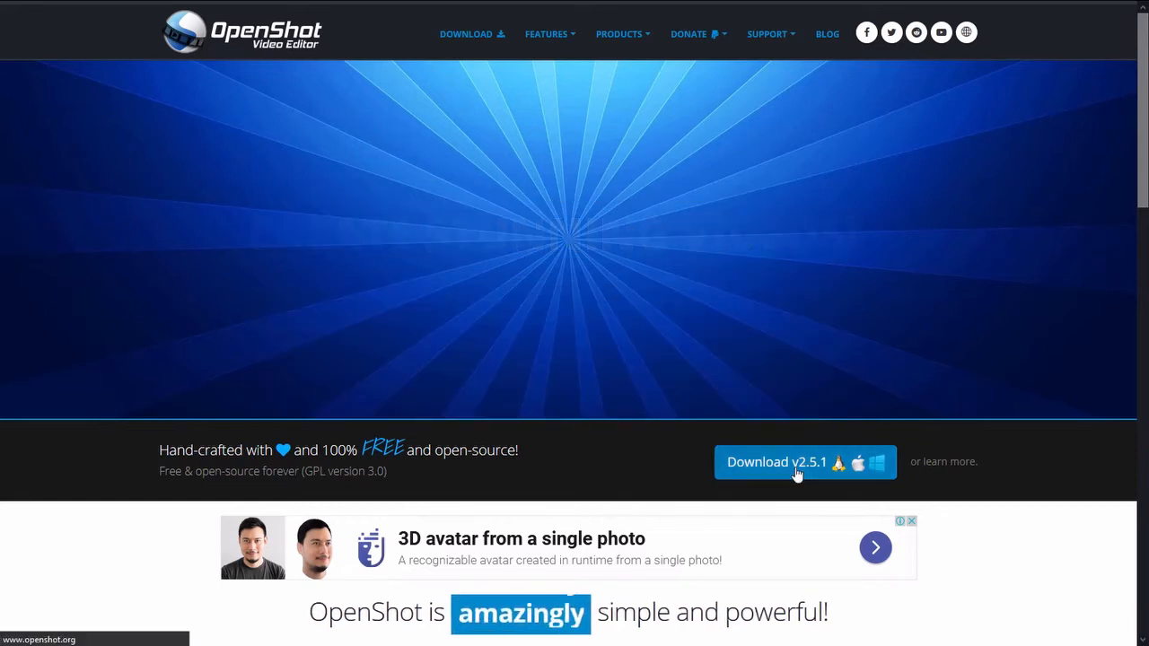
# Go to the OpenShot v2.5.1 download, and choose the Windows download of the free DaVinci Resolve 16 on its website.
pyautogui.click(797, 463)
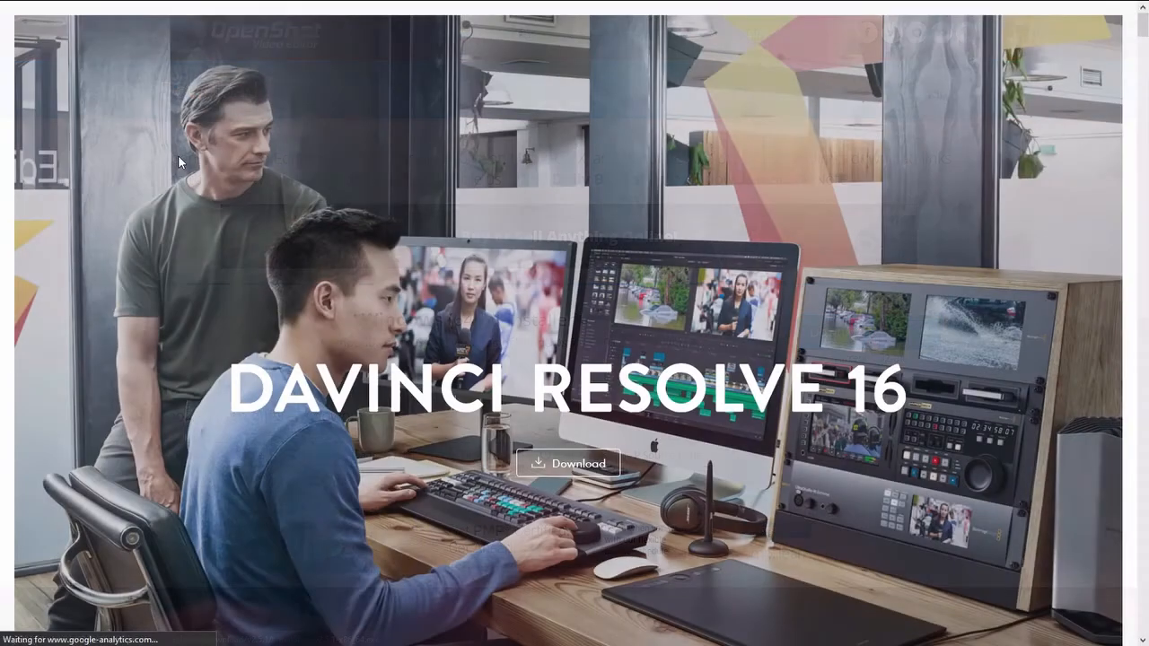
pyautogui.scroll(-2, 177, 154)
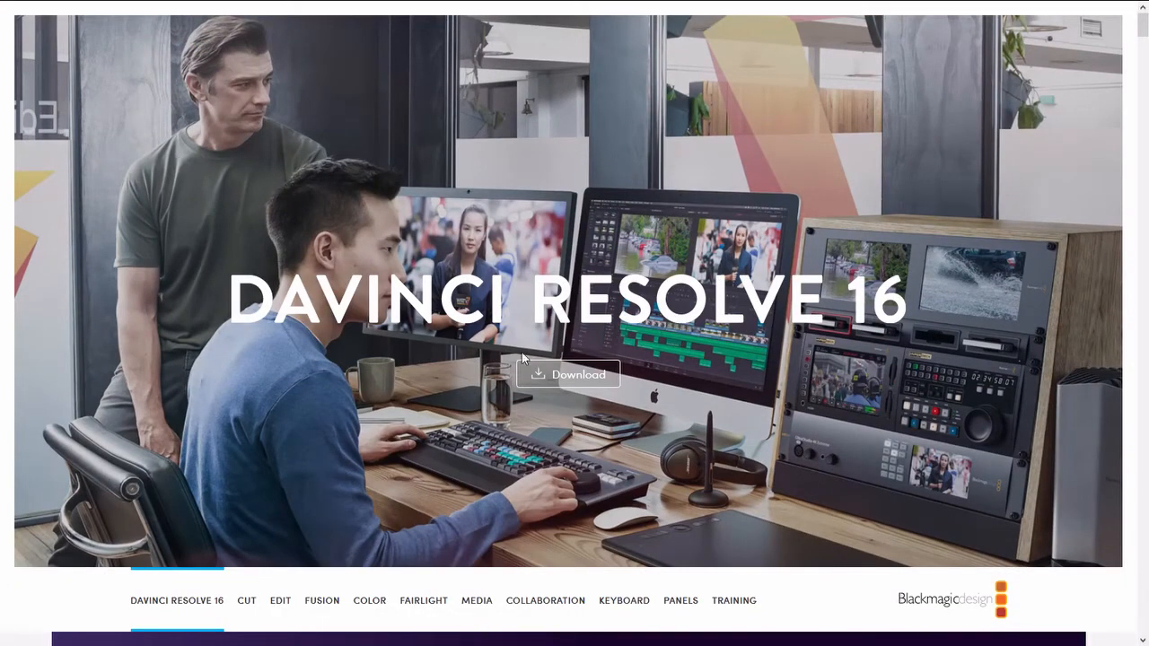
pyautogui.click(573, 375)
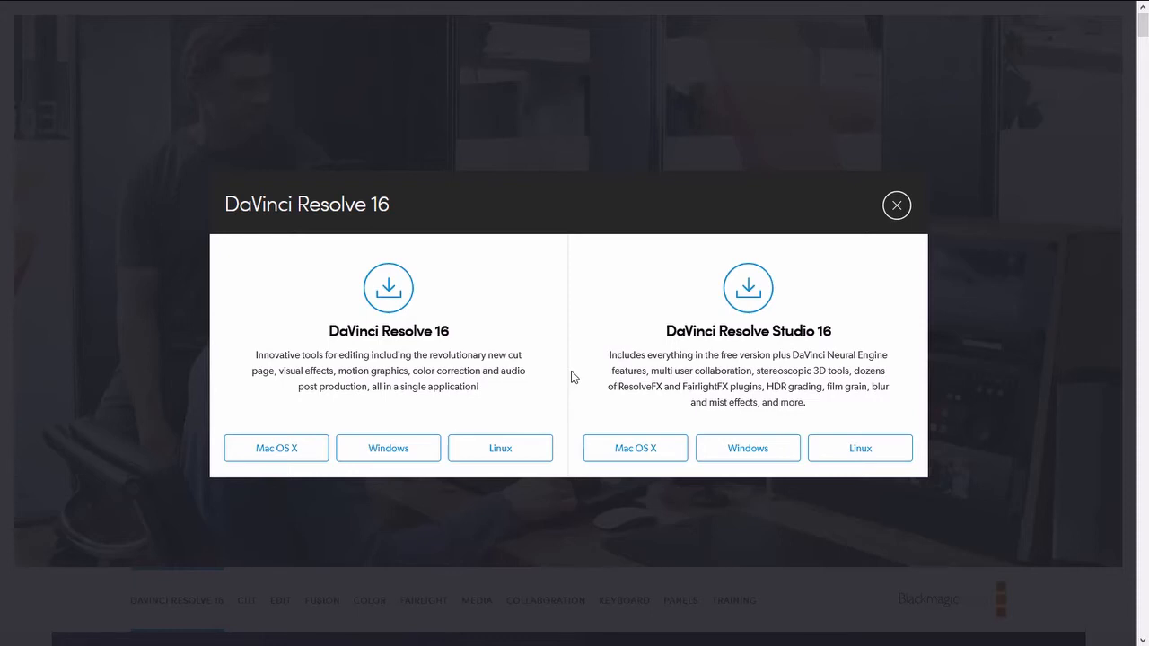
pyautogui.click(389, 456)
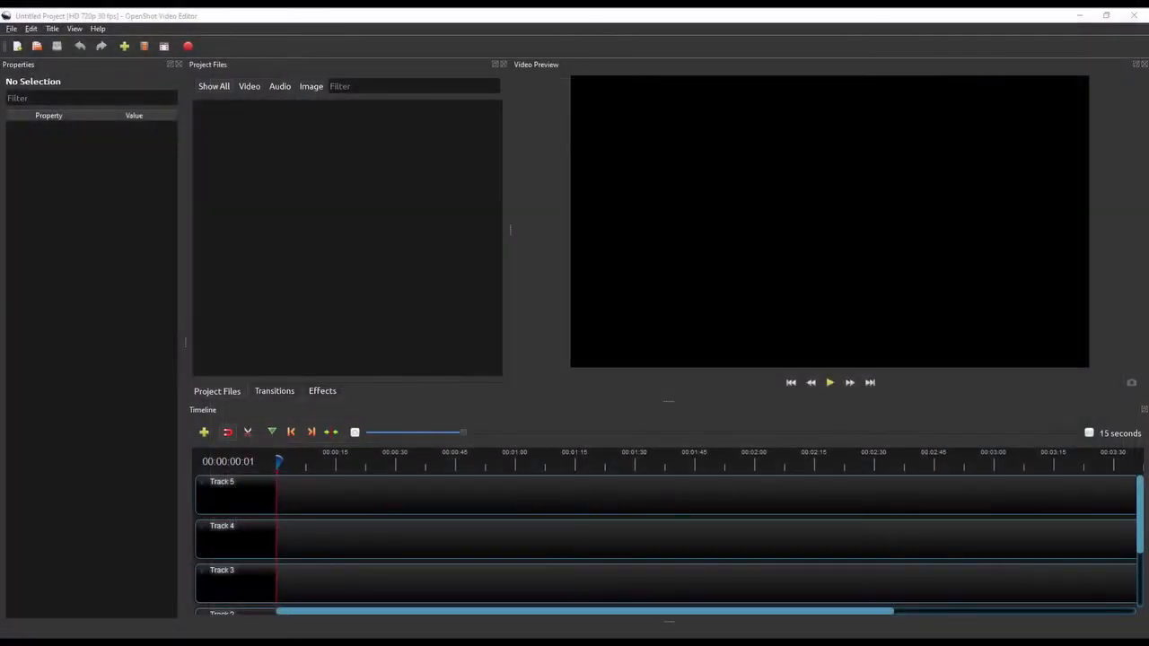
# In OpenShot, import the sermon video, cleaned audio, cover, slides and verse image, and place Cover1.jpg at the start of Track 5.
pyautogui.moveTo(7, 130); pyautogui.dragTo(300, 188)
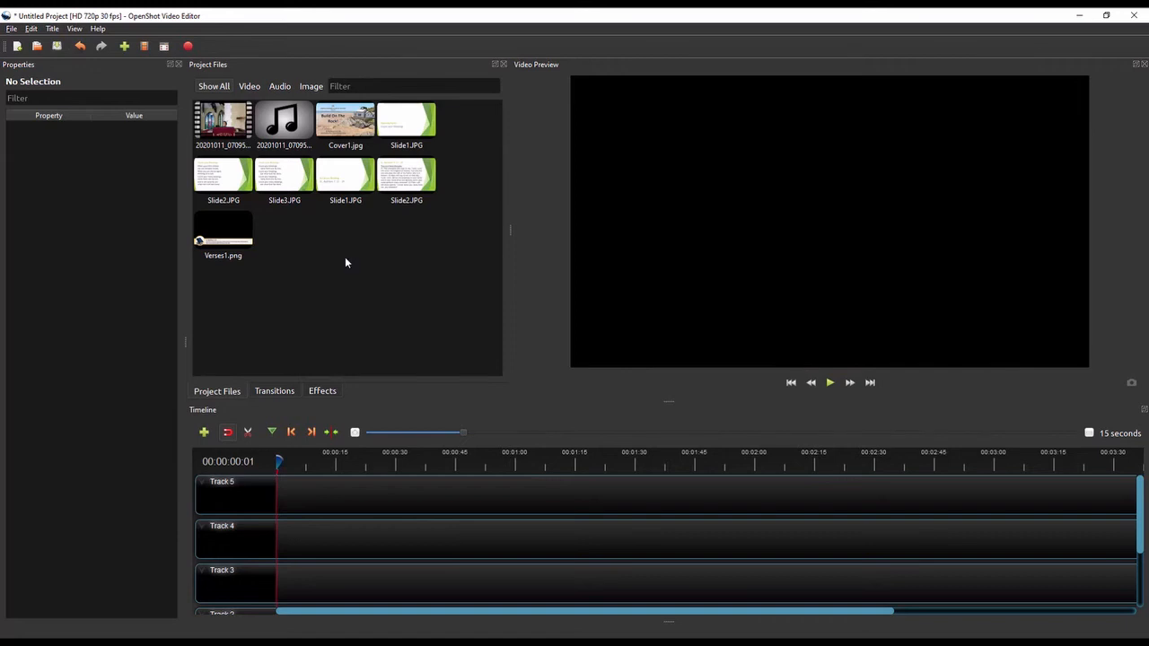
pyautogui.click(340, 123)
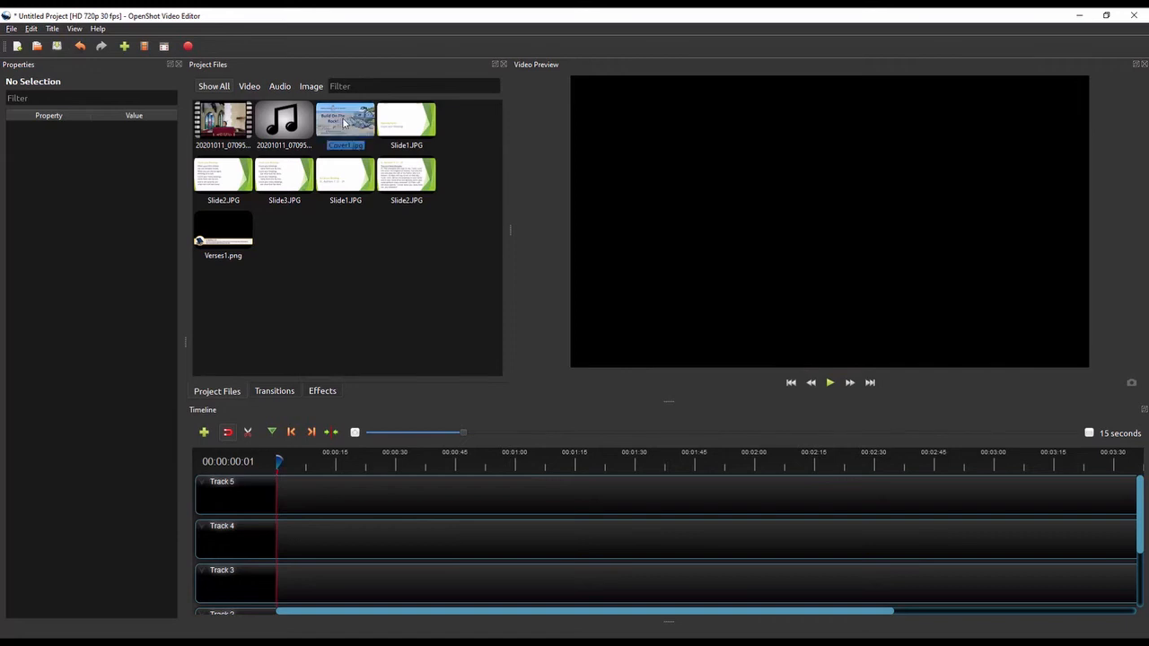
pyautogui.moveTo(343, 123); pyautogui.dragTo(279, 492)
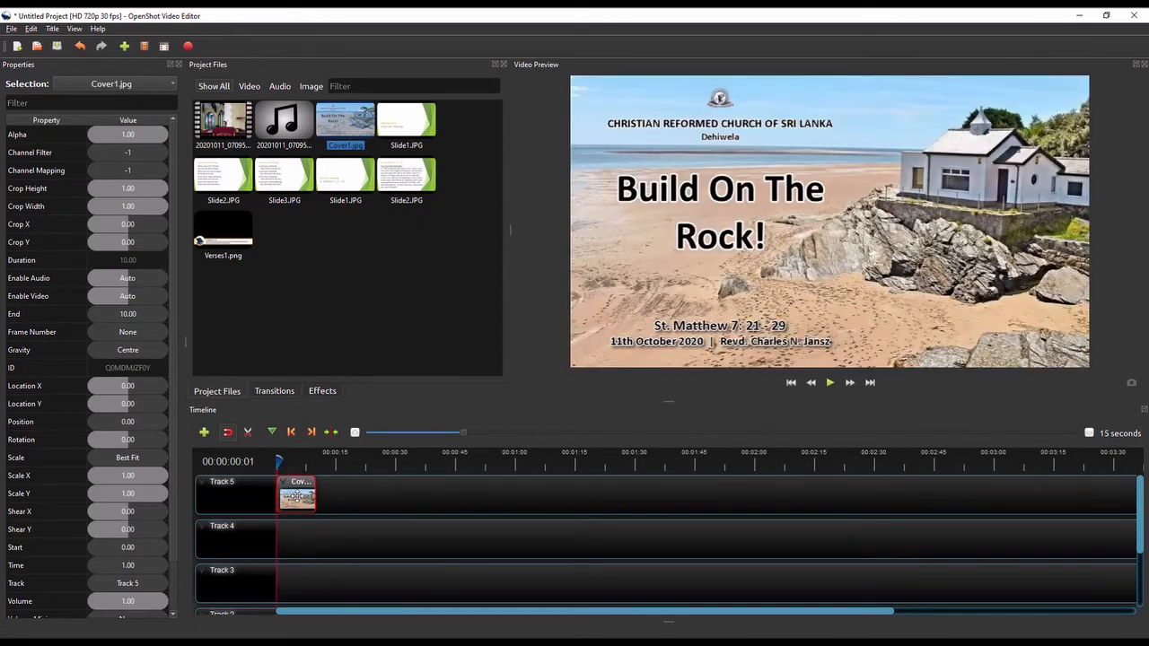
# Place 20201011_070957_x264.mp4 on Track 4 and 20201011_070957_CLEAN.mp3 on Track 3, both starting where the cover ends.
pyautogui.moveTo(223, 123); pyautogui.dragTo(328, 523)
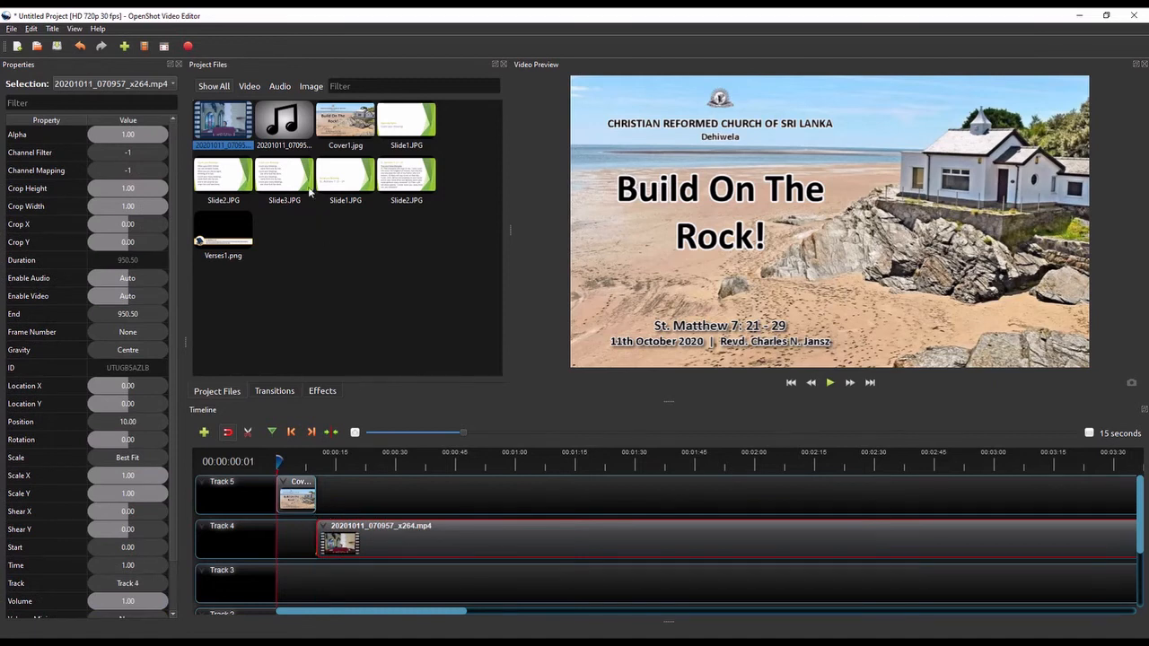
pyautogui.moveTo(280, 124); pyautogui.dragTo(328, 570)
# Split the video on Track 4 and the audio on Track 3 at 00:04:04:03 with the Razor tool.
pyautogui.click(386, 483)
pyautogui.press('space')
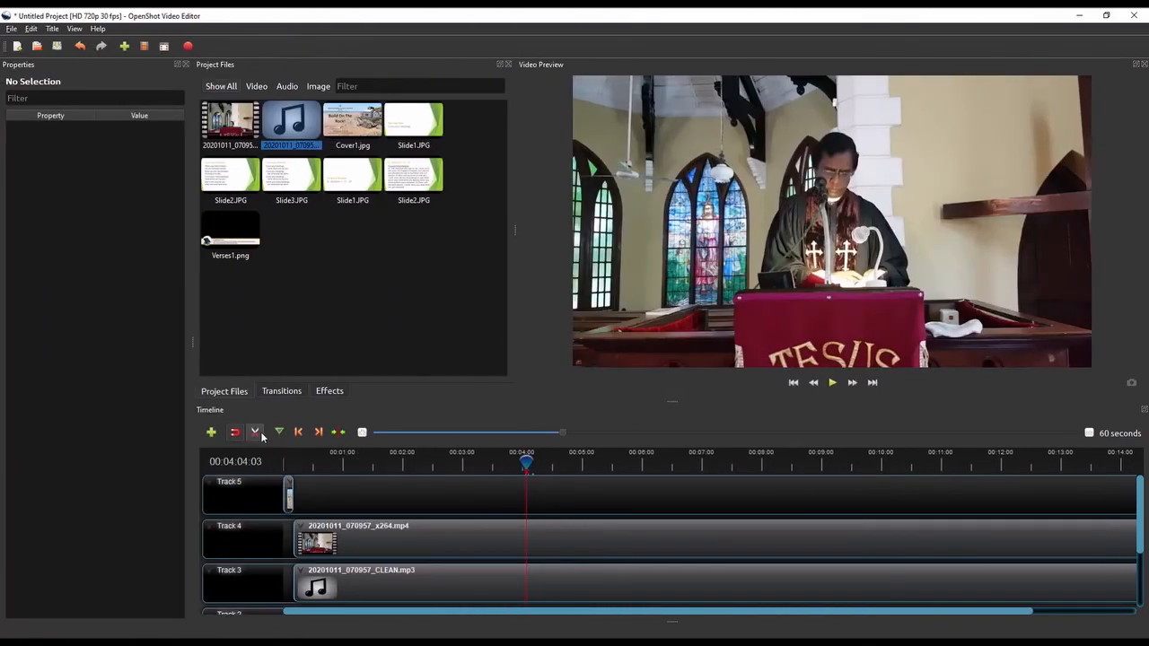
pyautogui.click(256, 432)
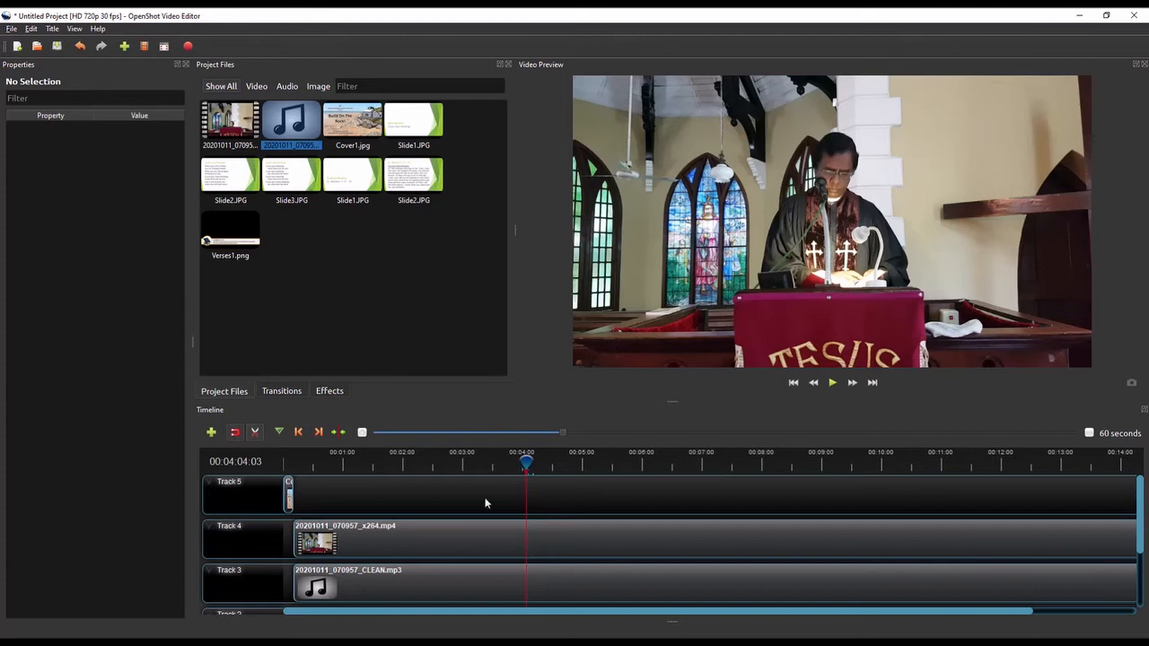
pyautogui.click(529, 544)
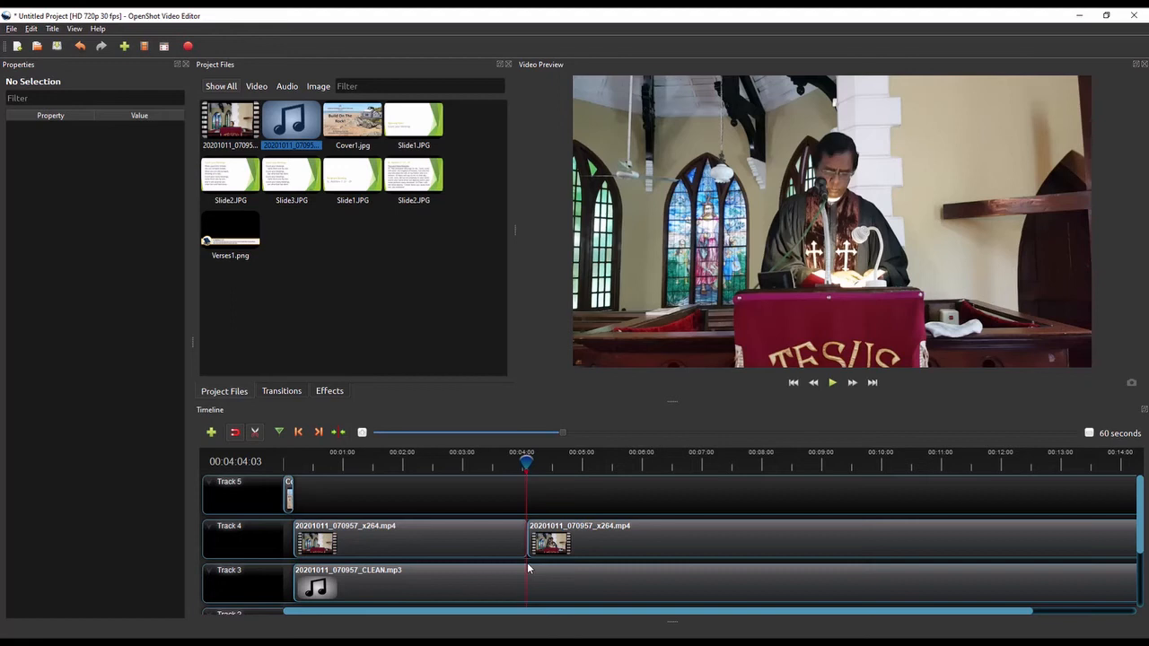
pyautogui.click(531, 572)
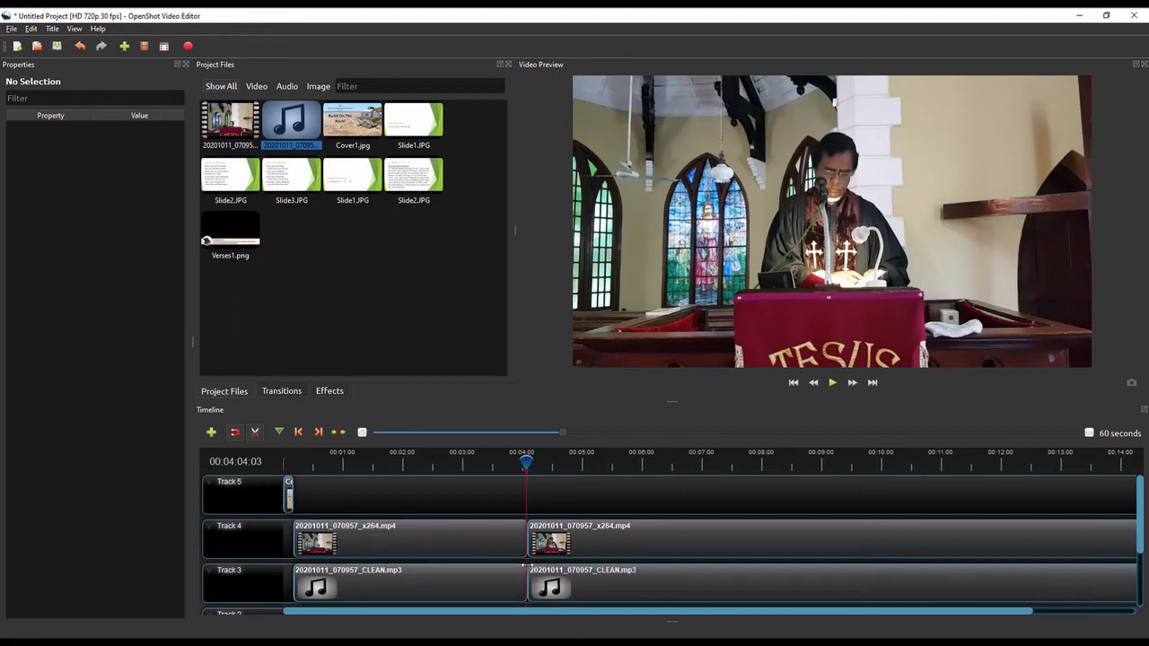
pyautogui.click(256, 433)
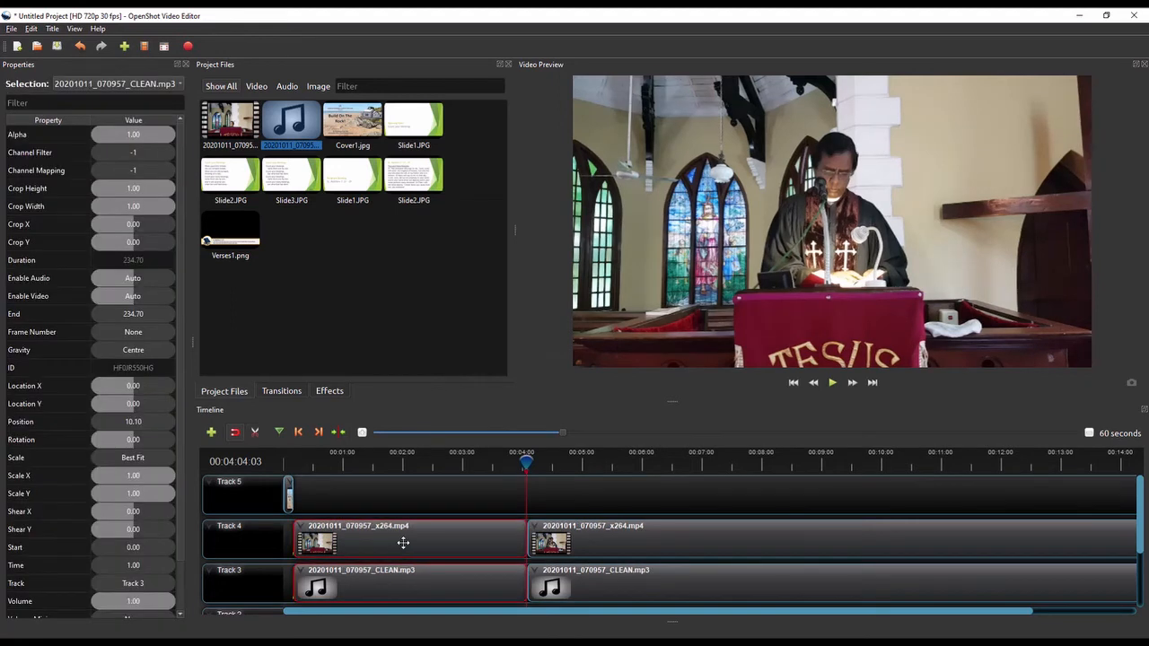
# Delete the audio and video segments before the split on Tracks 3 and 4.
pyautogui.click(403, 542)
pyautogui.click(398, 587)
pyautogui.press('Delete')
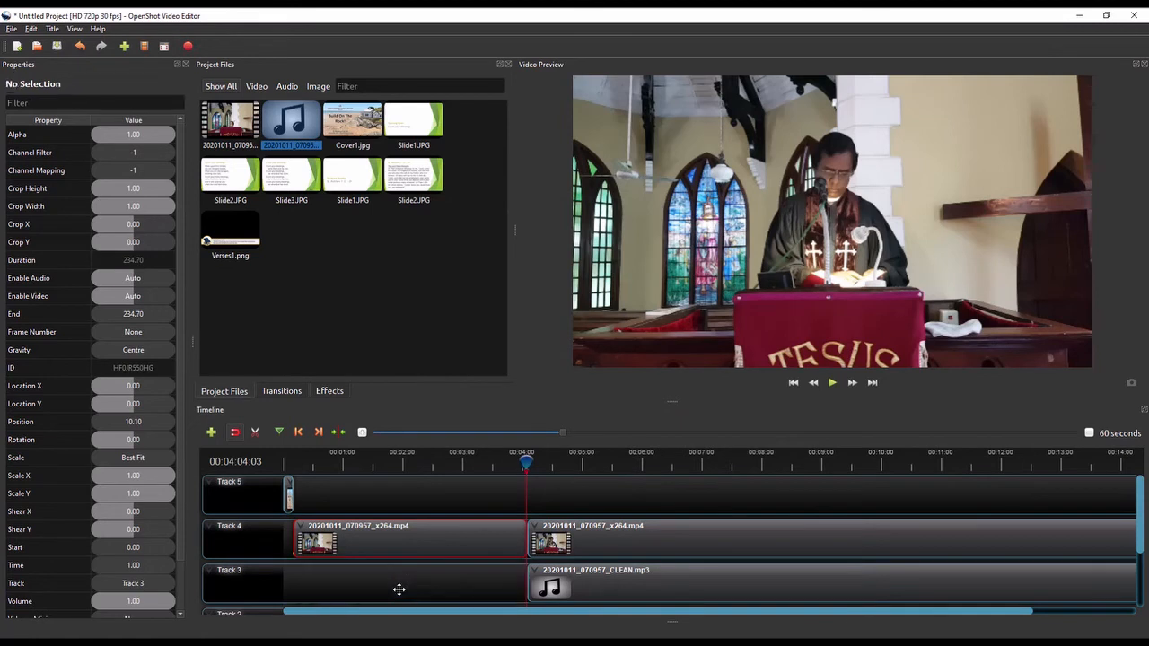
pyautogui.click(413, 526)
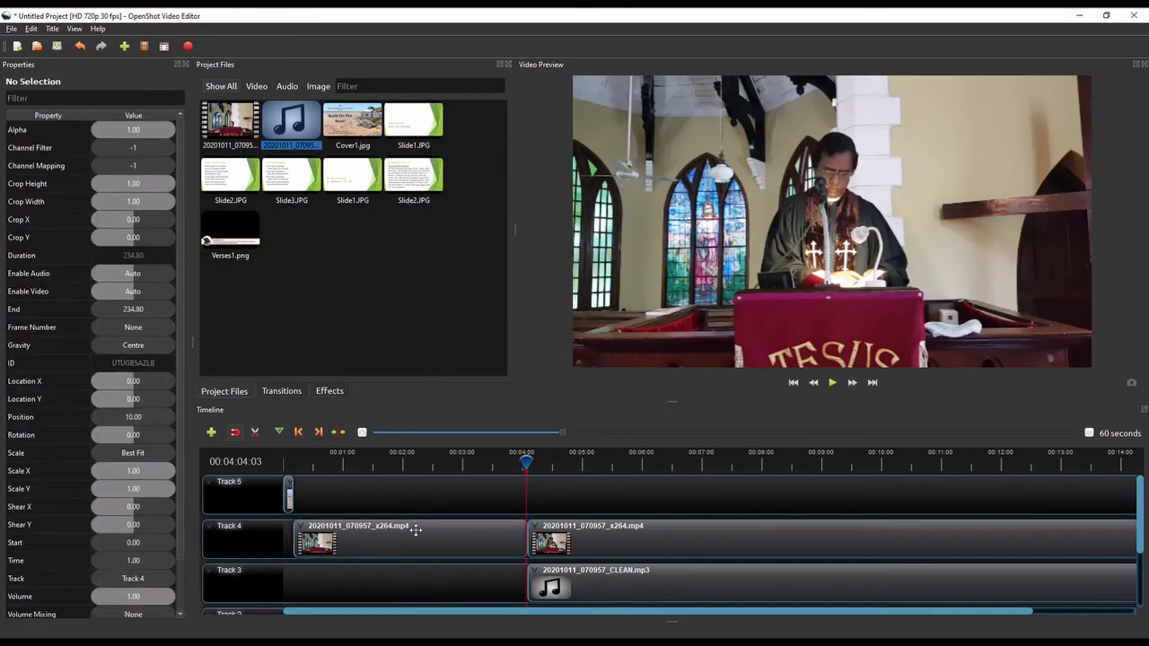
pyautogui.press('Delete')
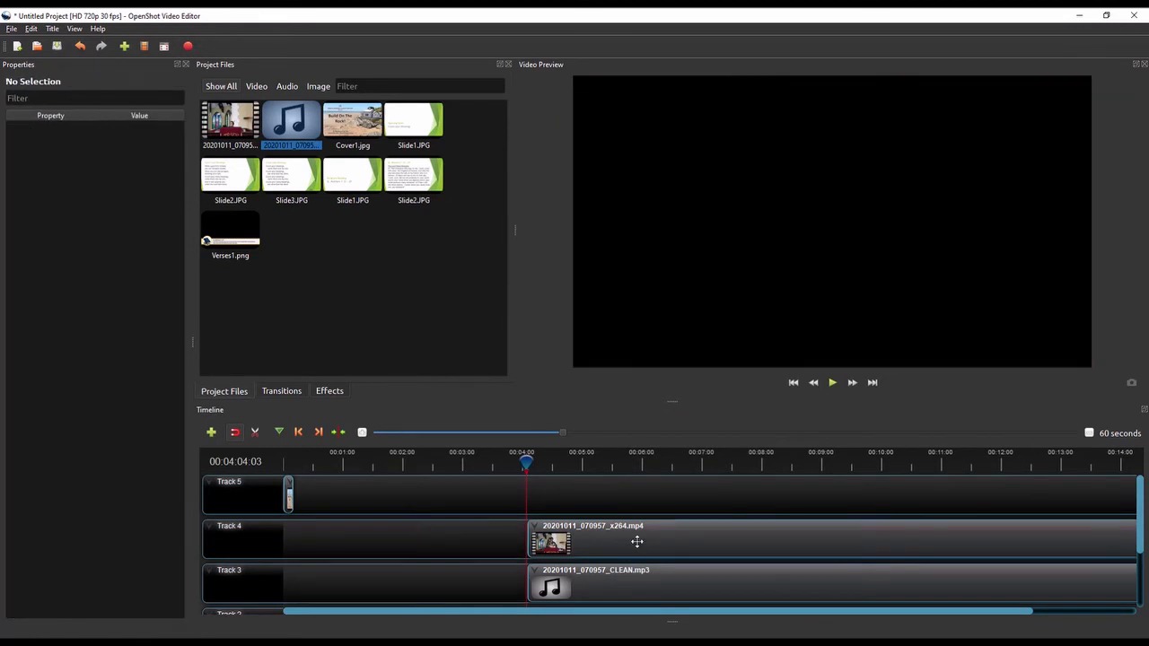
# Move the remaining video and audio clips together to the start of the timeline.
pyautogui.click(635, 541)
pyautogui.click(619, 580)
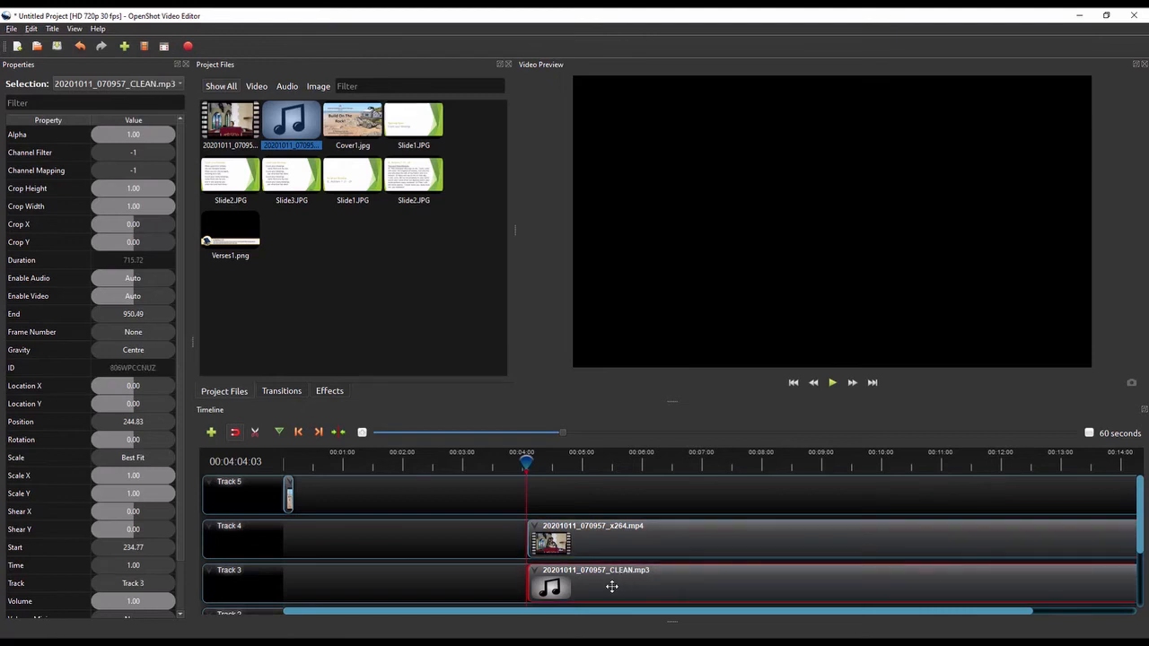
pyautogui.keyDown('ctrl'); pyautogui.click(613, 538); pyautogui.keyUp('ctrl')
pyautogui.moveTo(584, 537); pyautogui.dragTo(375, 540)
# Apply the slow fade-out at the end of the Cover1.jpg clip on Track 5.
pyautogui.click(476, 363)
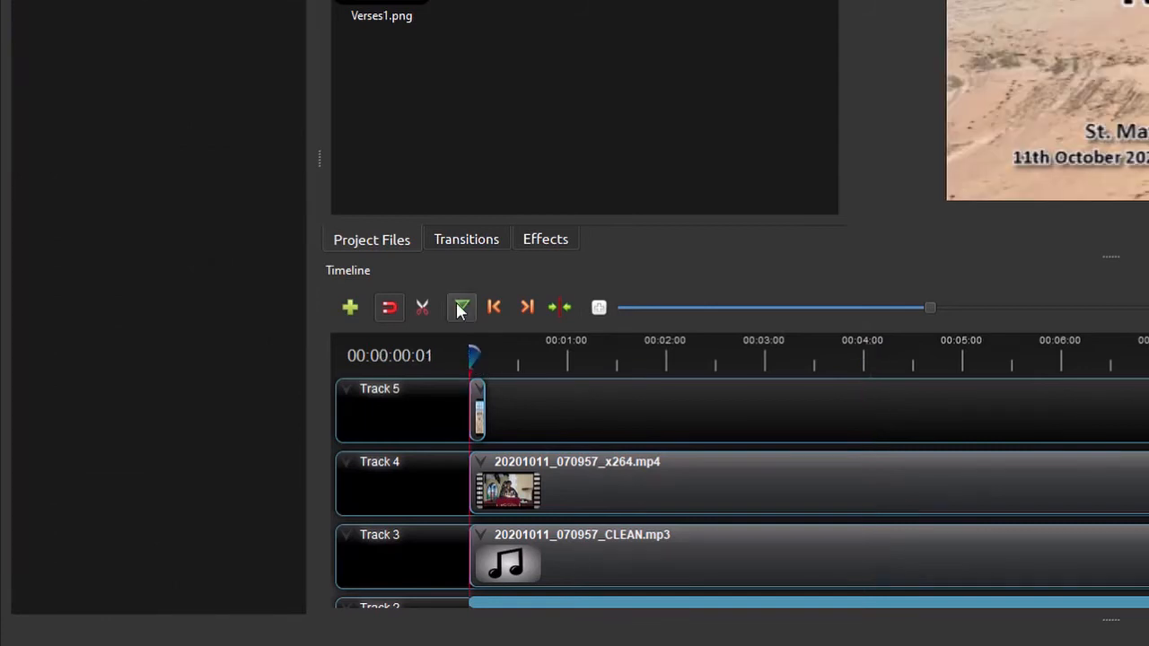
pyautogui.click(595, 310)
pyautogui.click(595, 310)
pyautogui.click(598, 309)
pyautogui.click(600, 310)
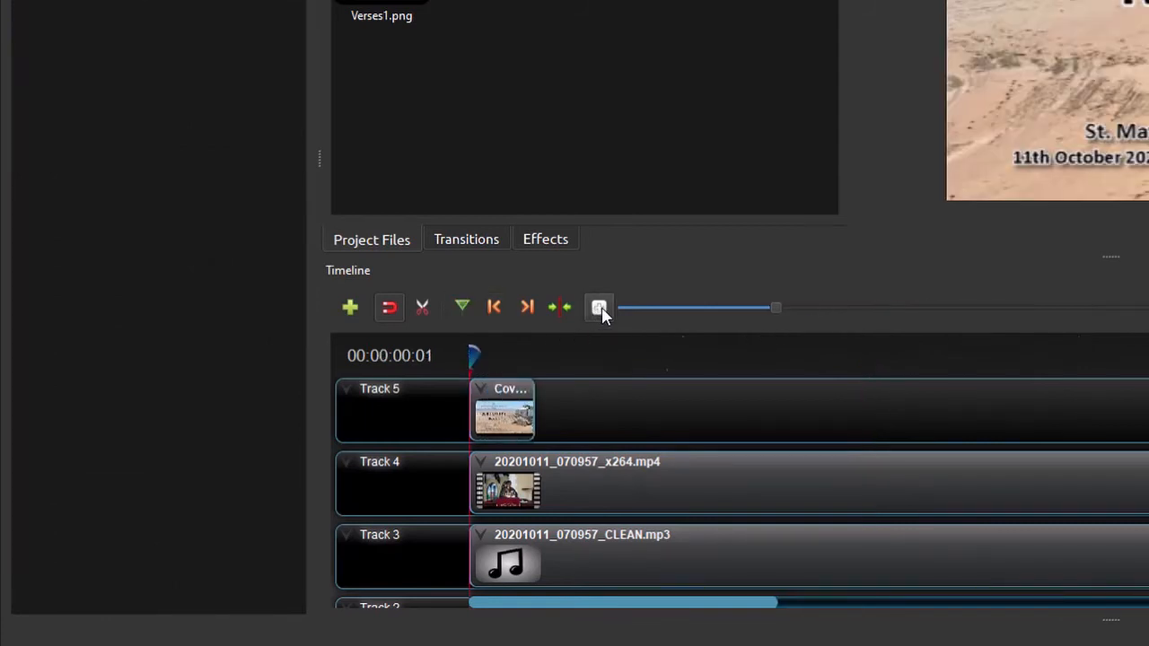
pyautogui.click(600, 309)
pyautogui.click(599, 310)
pyautogui.click(600, 309)
pyautogui.click(507, 396)
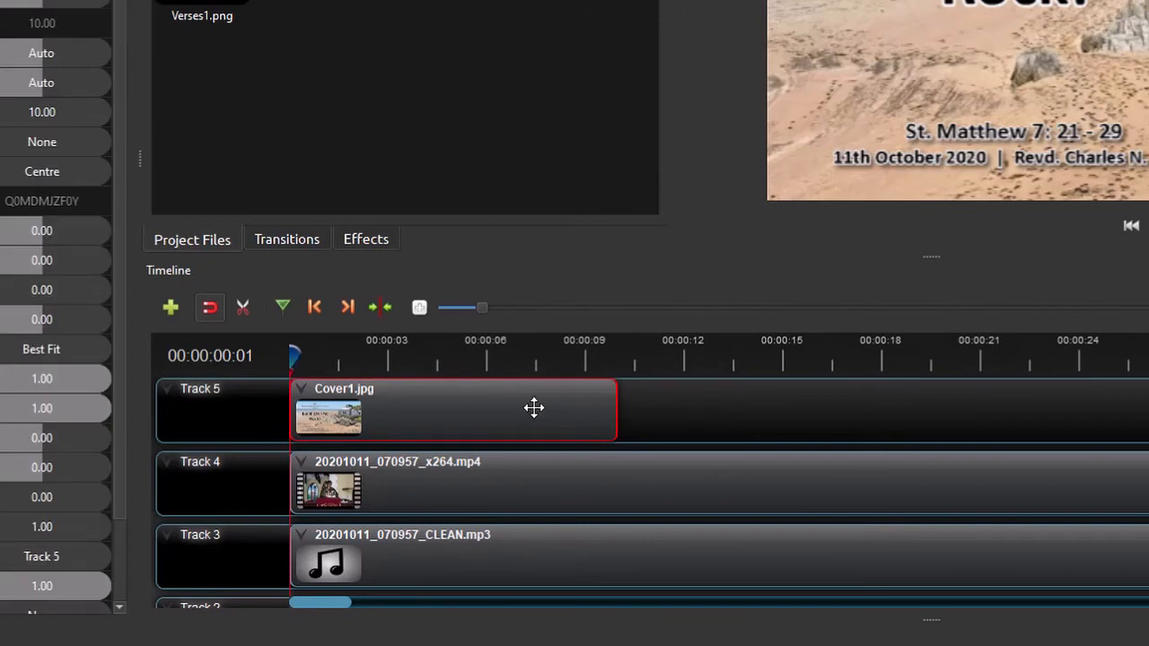
pyautogui.rightClick(533, 404)
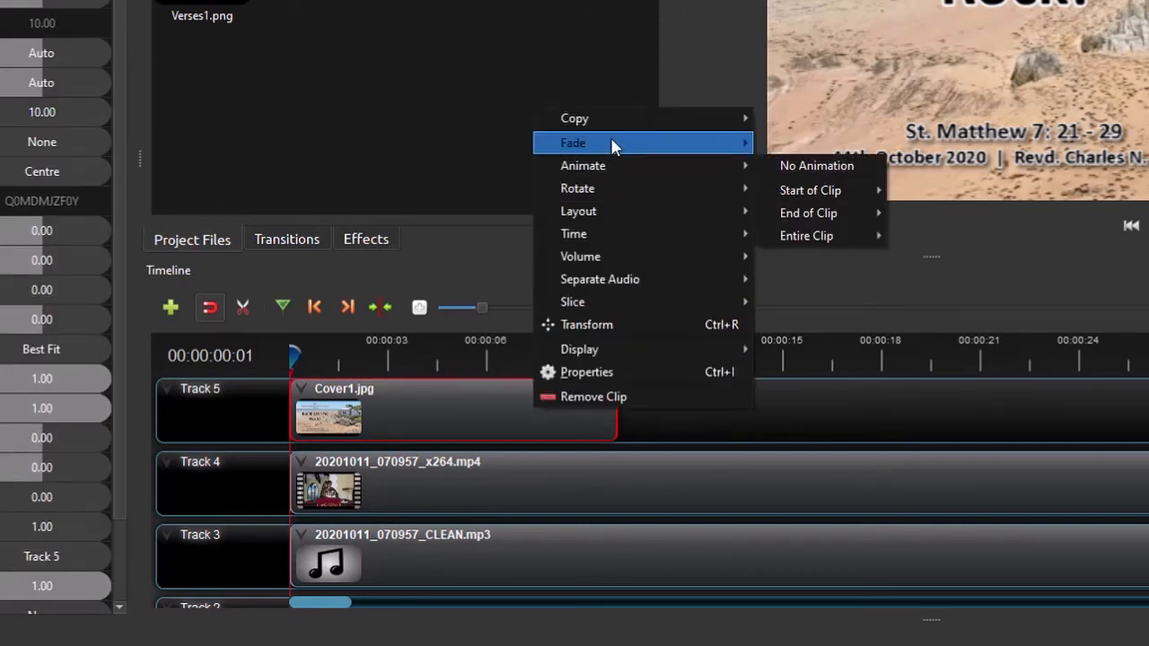
pyautogui.moveTo(610, 141)
pyautogui.moveTo(811, 189)
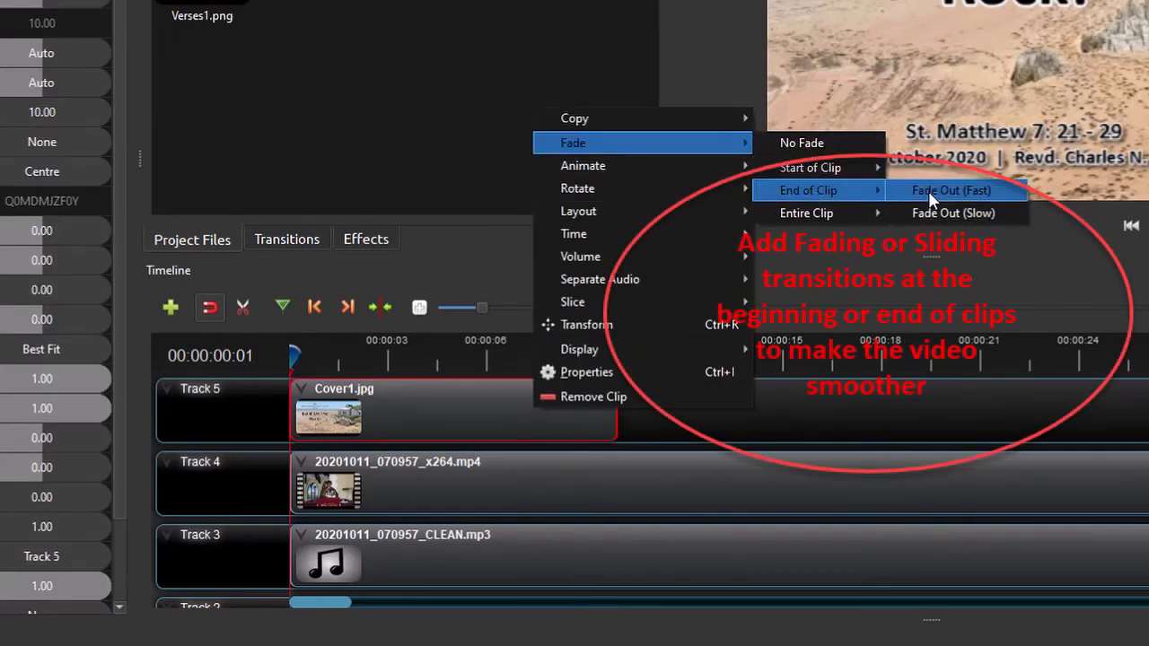
pyautogui.click(963, 214)
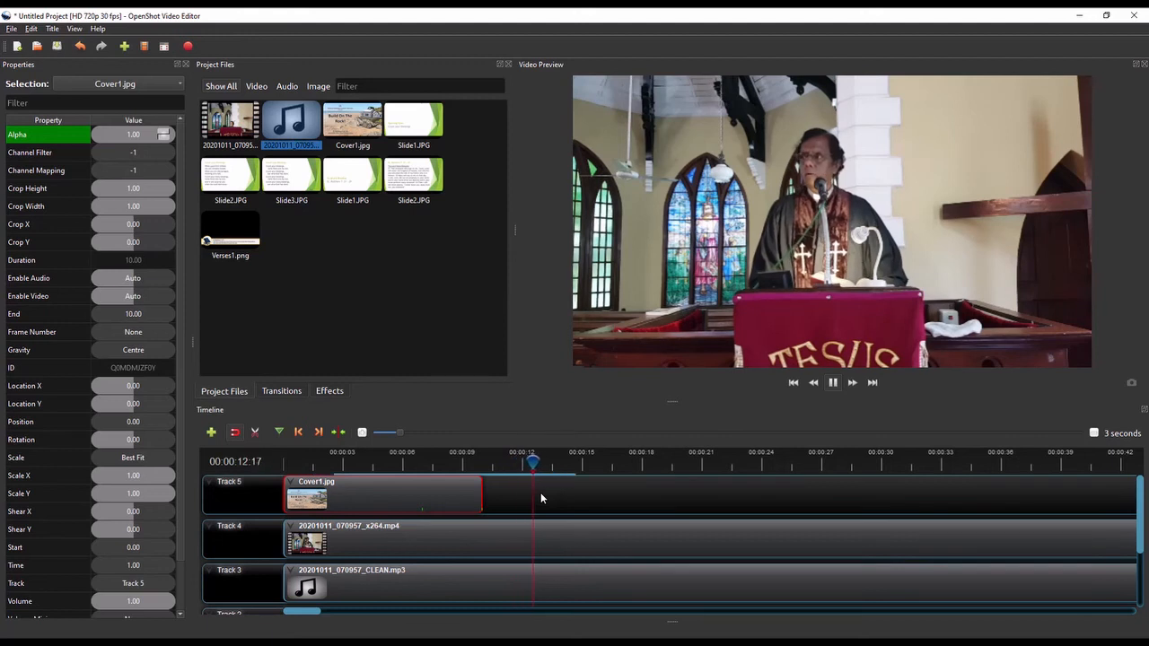
# Place the Scripture Reading Slide1.JPG on Track 5 at 31.30 seconds and animate its start edge to centre, Left to Centre.
pyautogui.moveTo(353, 178); pyautogui.dragTo(684, 495)
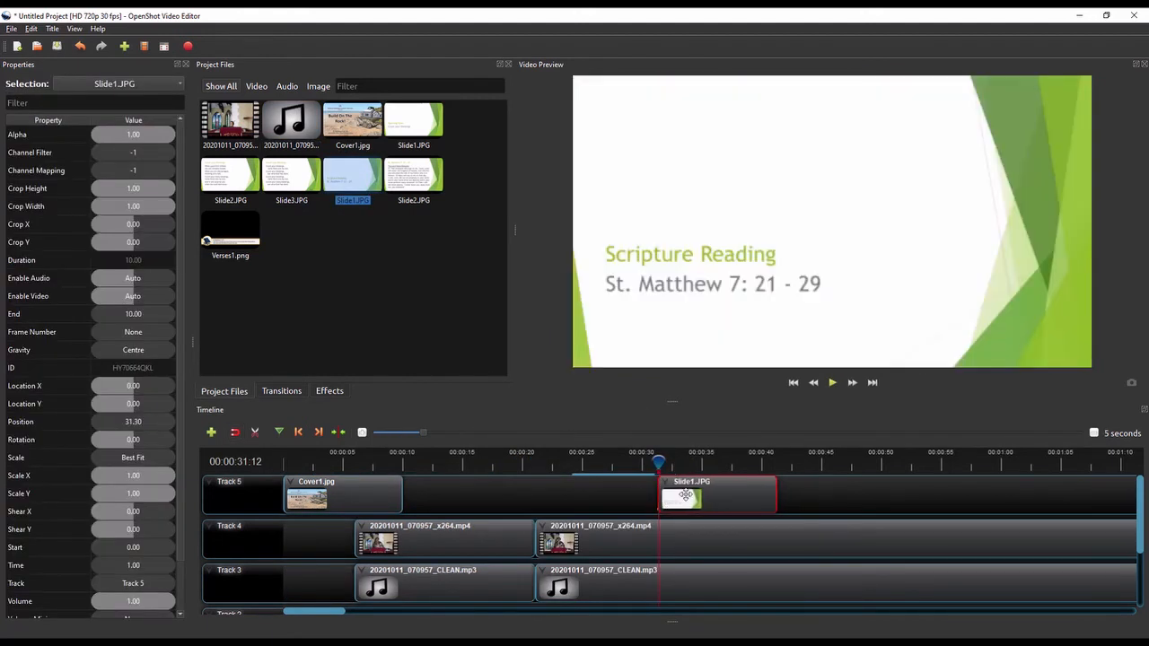
pyautogui.rightClick(684, 494)
pyautogui.moveTo(764, 344)
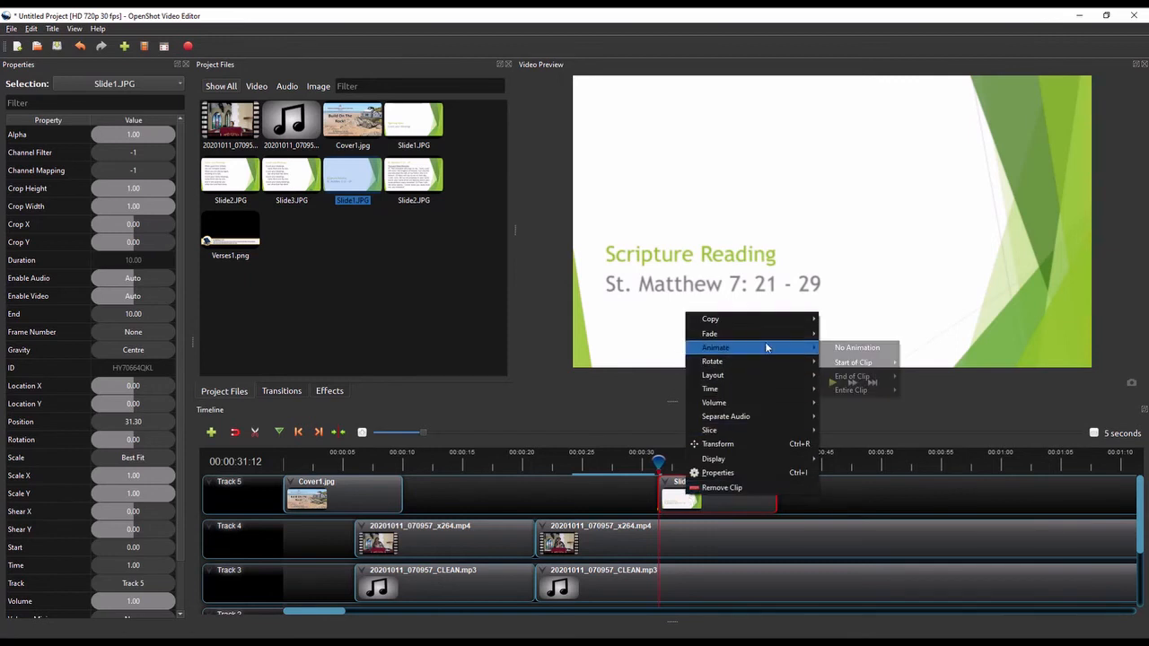
pyautogui.moveTo(853, 363)
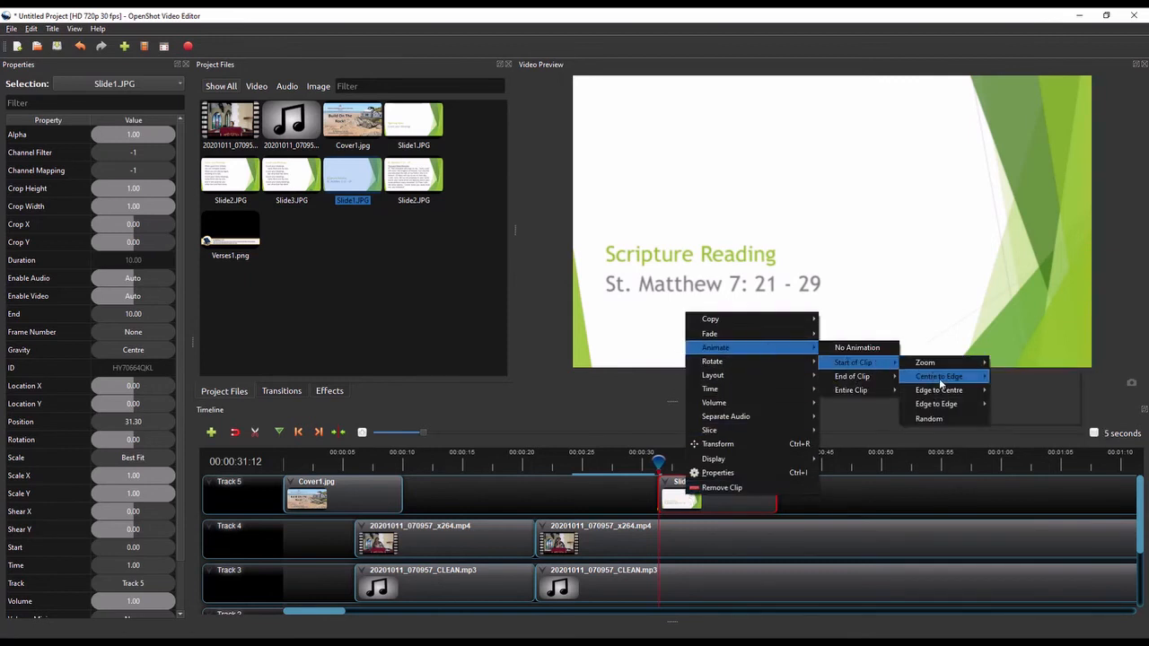
pyautogui.moveTo(941, 393)
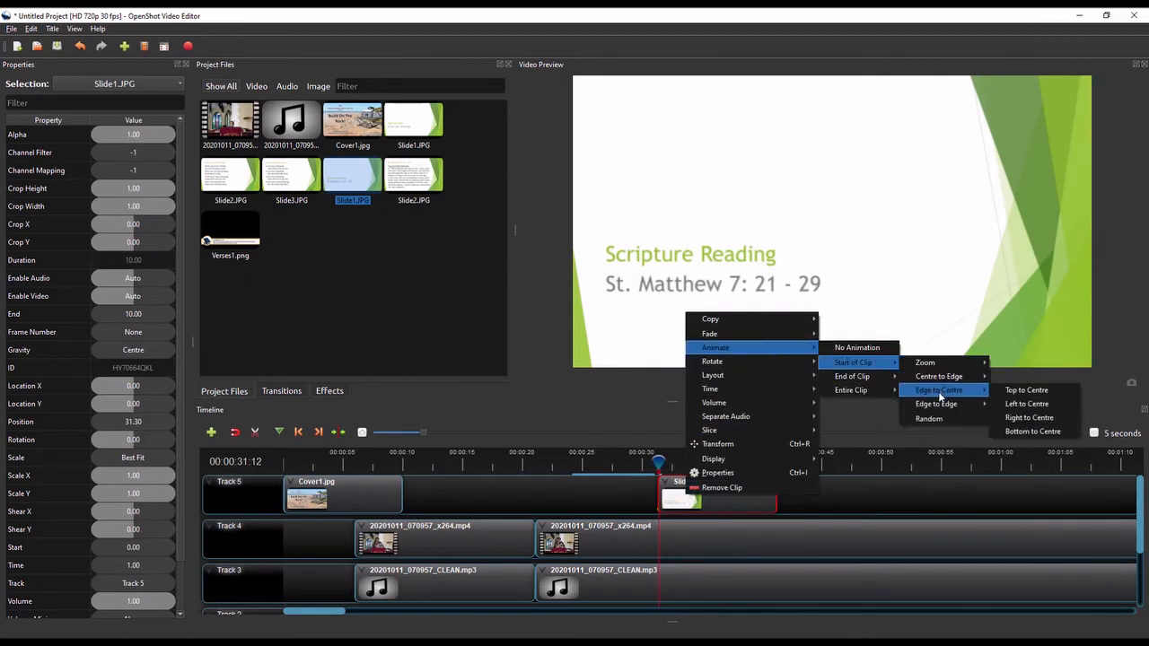
pyautogui.click(1032, 405)
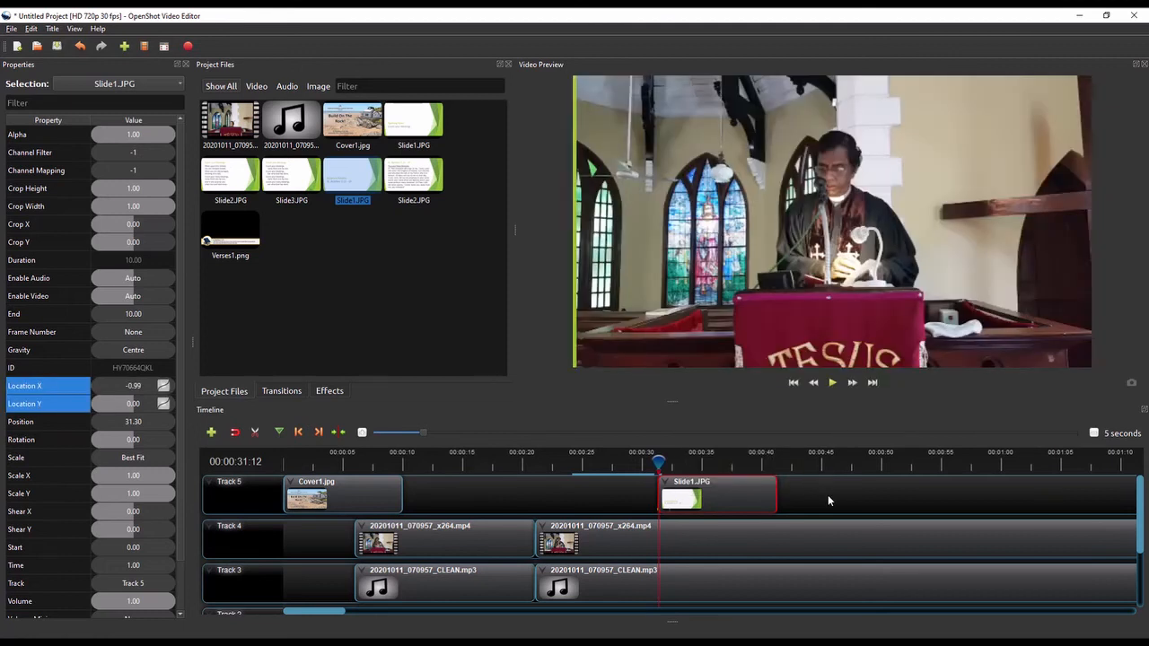
# Preview the Scripture Reading slide in playback and extend its clip on Track 5 to 13.47 seconds.
pyautogui.click(625, 465)
pyautogui.press('space')
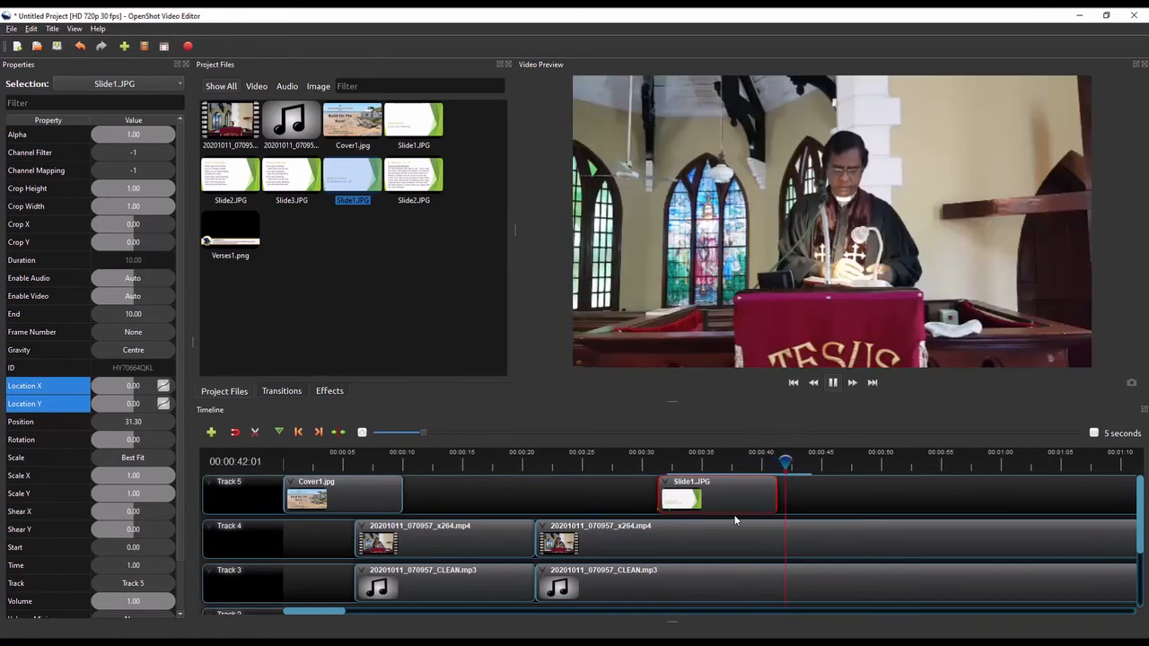
pyautogui.press('space')
pyautogui.moveTo(782, 492); pyautogui.dragTo(816, 492)
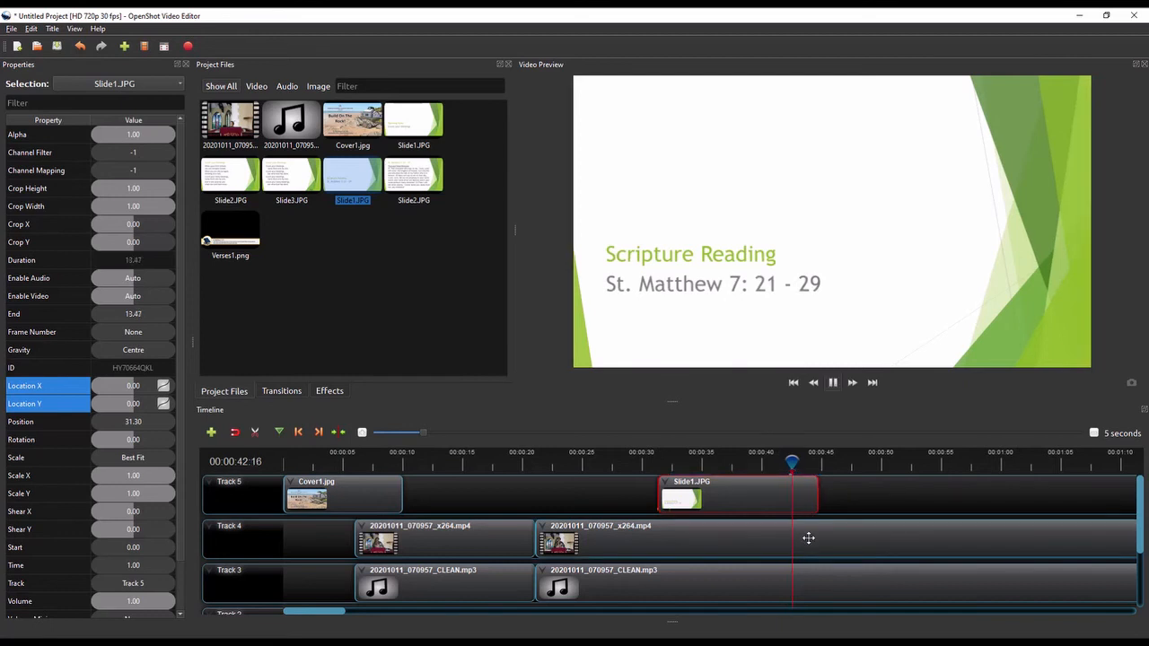
pyautogui.click(762, 464)
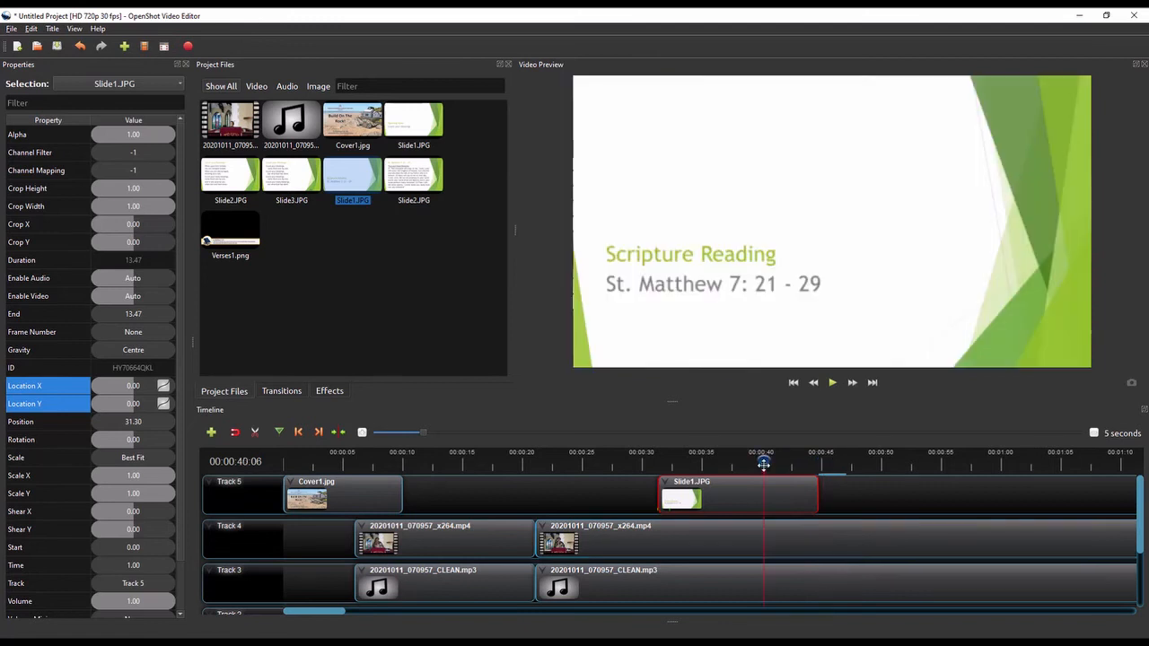
pyautogui.press('space')
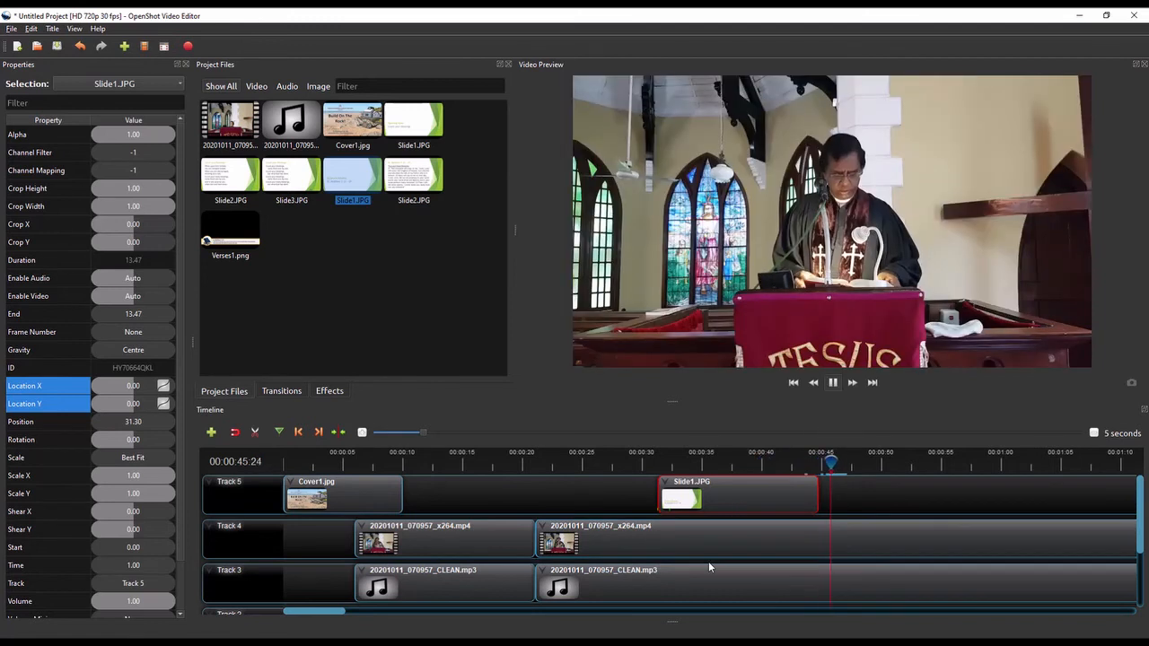
pyautogui.press('space')
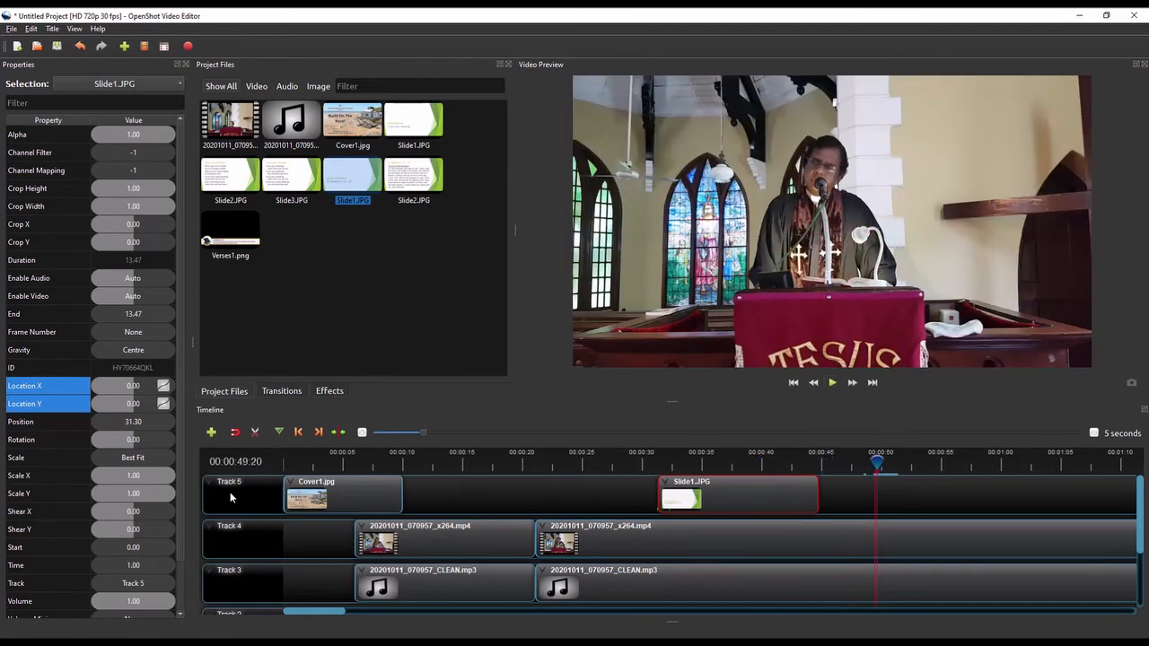
# Add two empty tracks above Track 5.
pyautogui.rightClick(246, 496)
pyautogui.click(270, 502)
pyautogui.rightClick(259, 505)
pyautogui.click(260, 507)
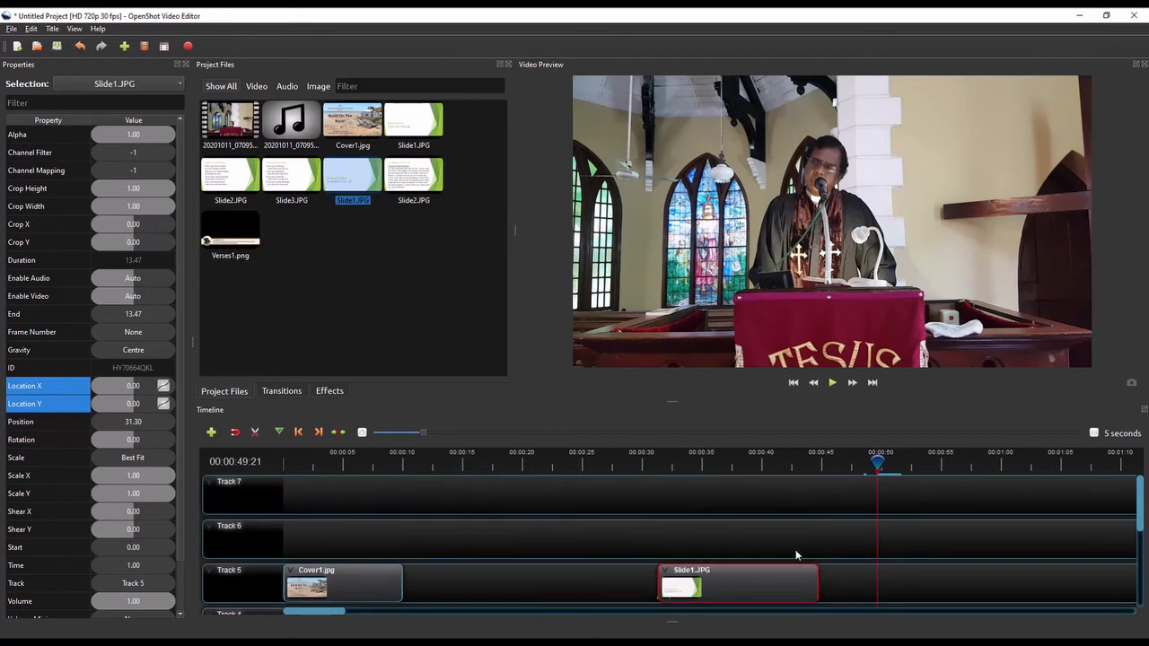
# Split the video on Track 4 and the audio on Track 3 at 00:00:42:04 with the Razor tool.
pyautogui.scroll(-2, 821, 538)
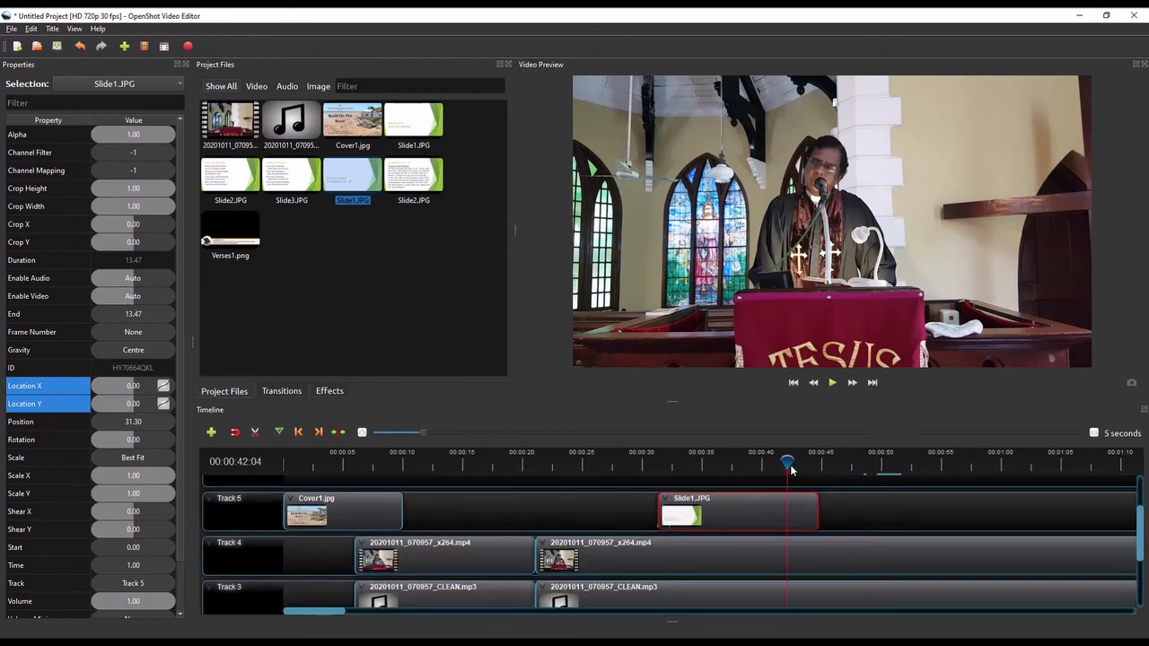
pyautogui.click(255, 432)
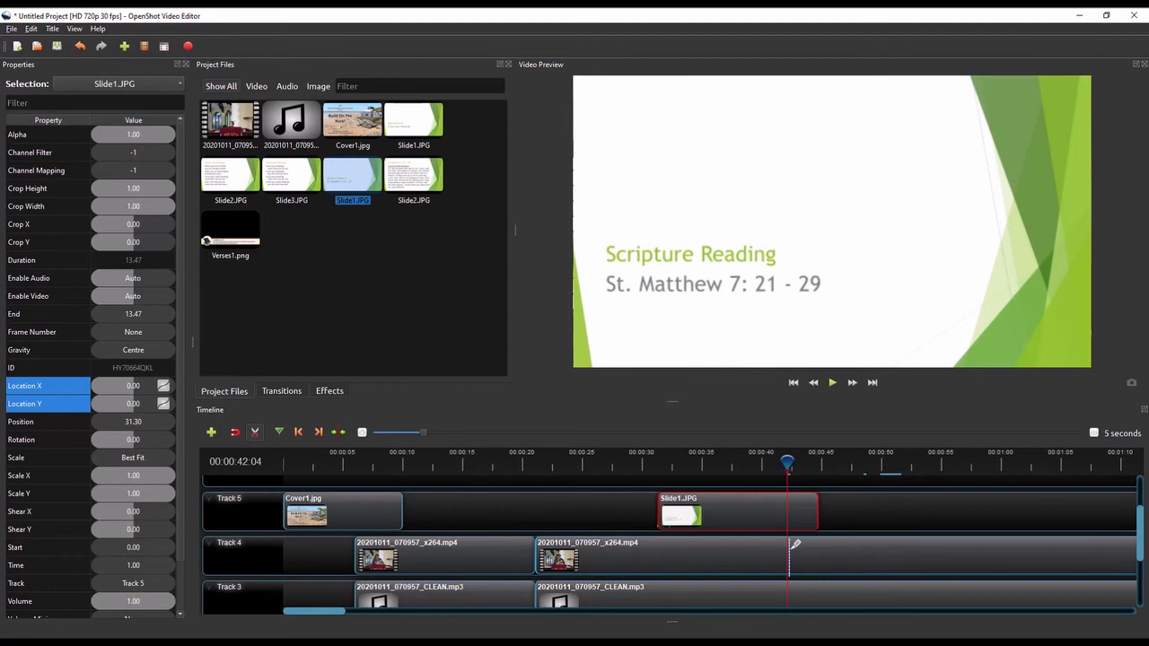
pyautogui.click(790, 558)
pyautogui.click(790, 594)
# Play through the footage after the cut and split the video and audio again at 00:01:00:18 with the Razor tool.
pyautogui.press('space')
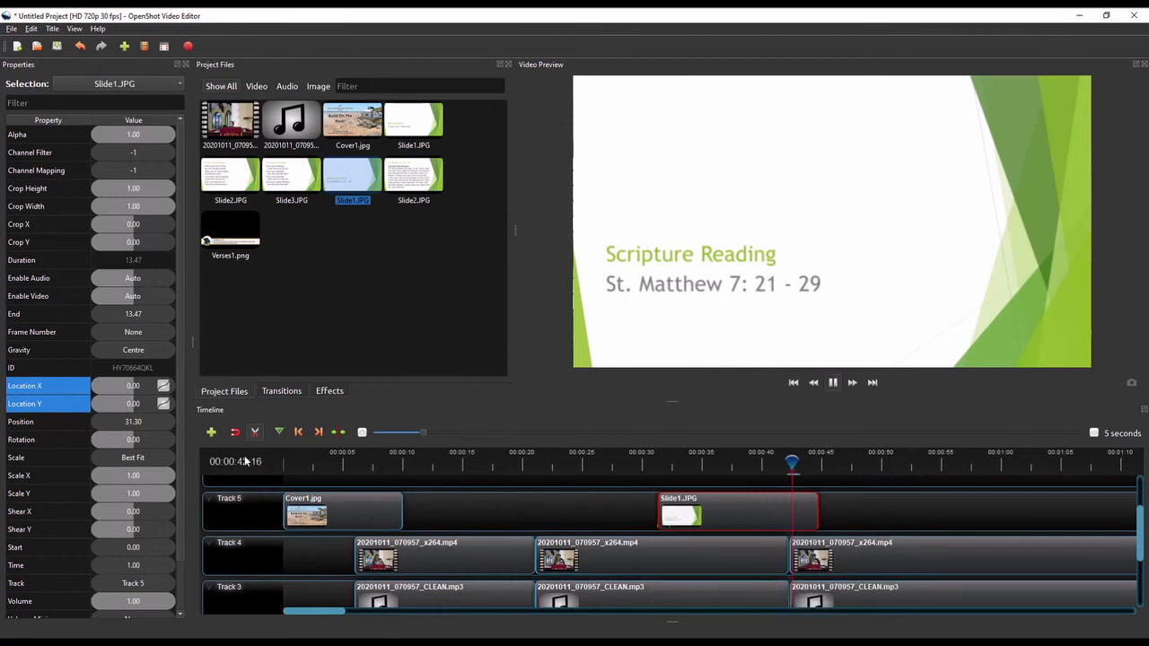
pyautogui.click(966, 463)
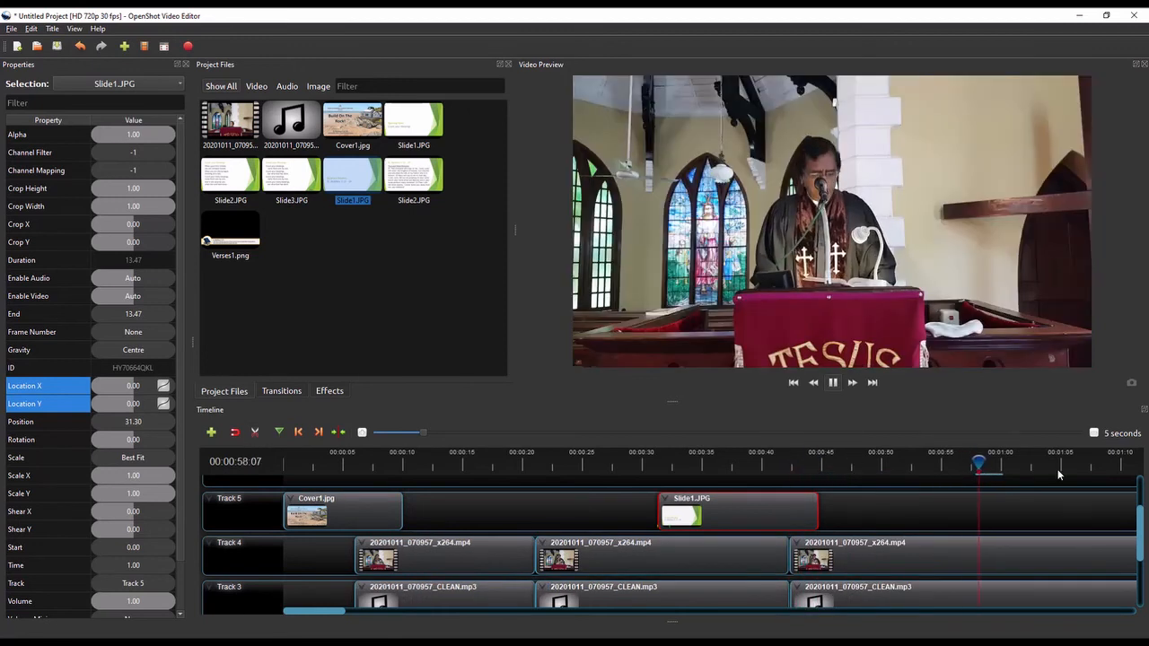
pyautogui.click(1082, 466)
pyautogui.click(1017, 463)
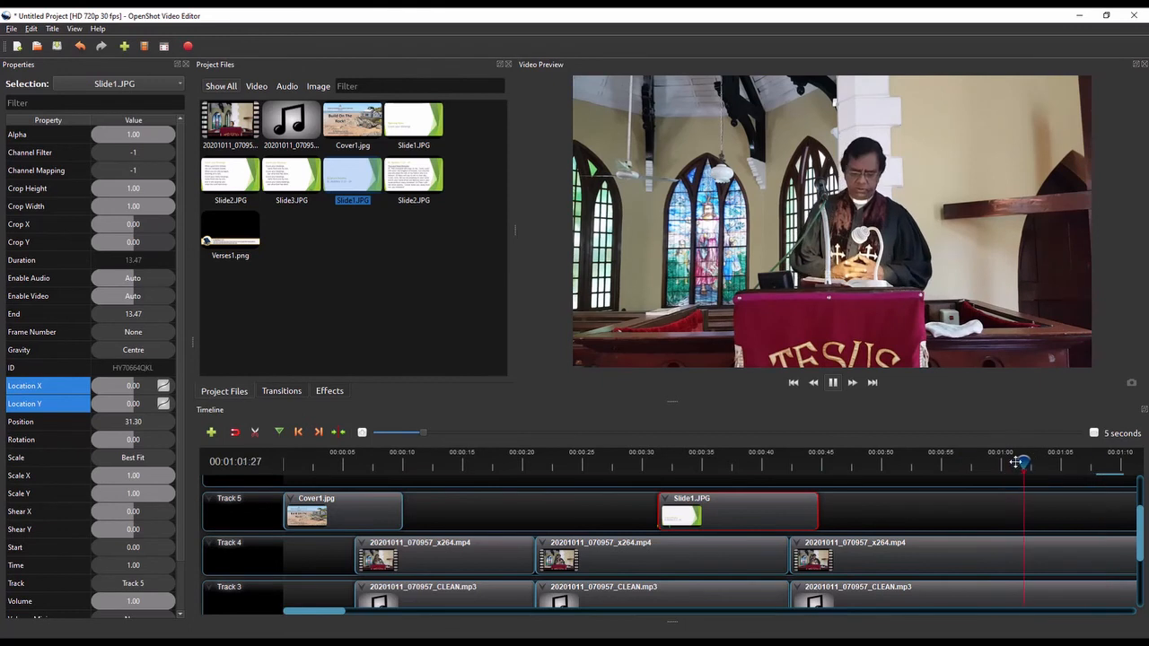
pyautogui.click(969, 463)
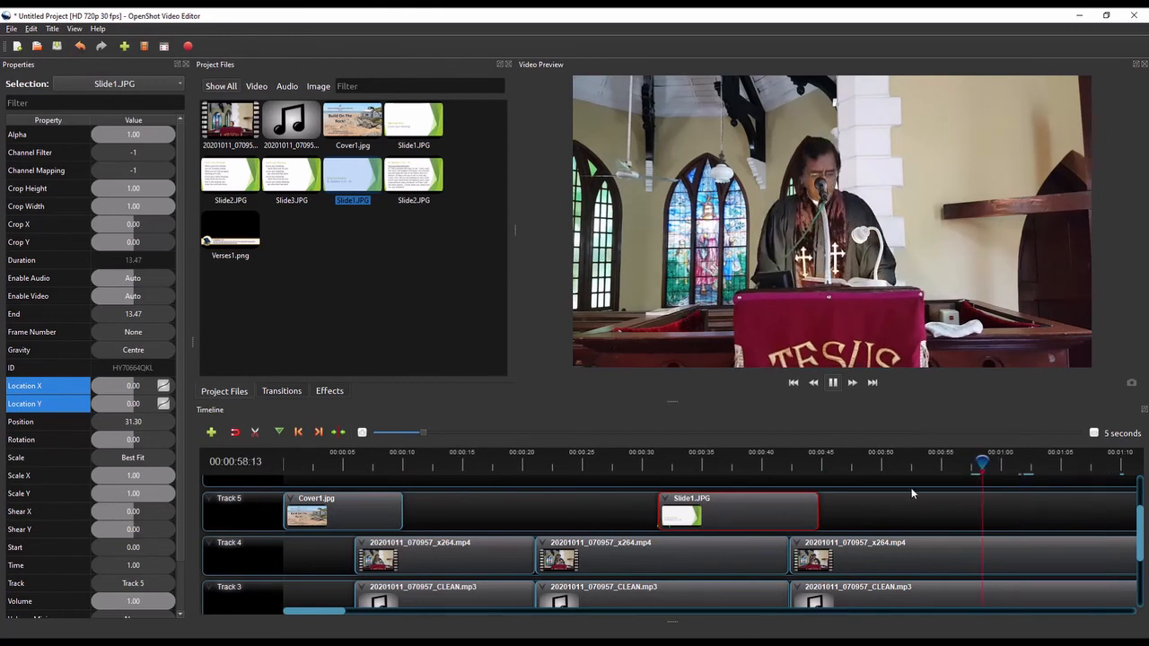
pyautogui.press('space')
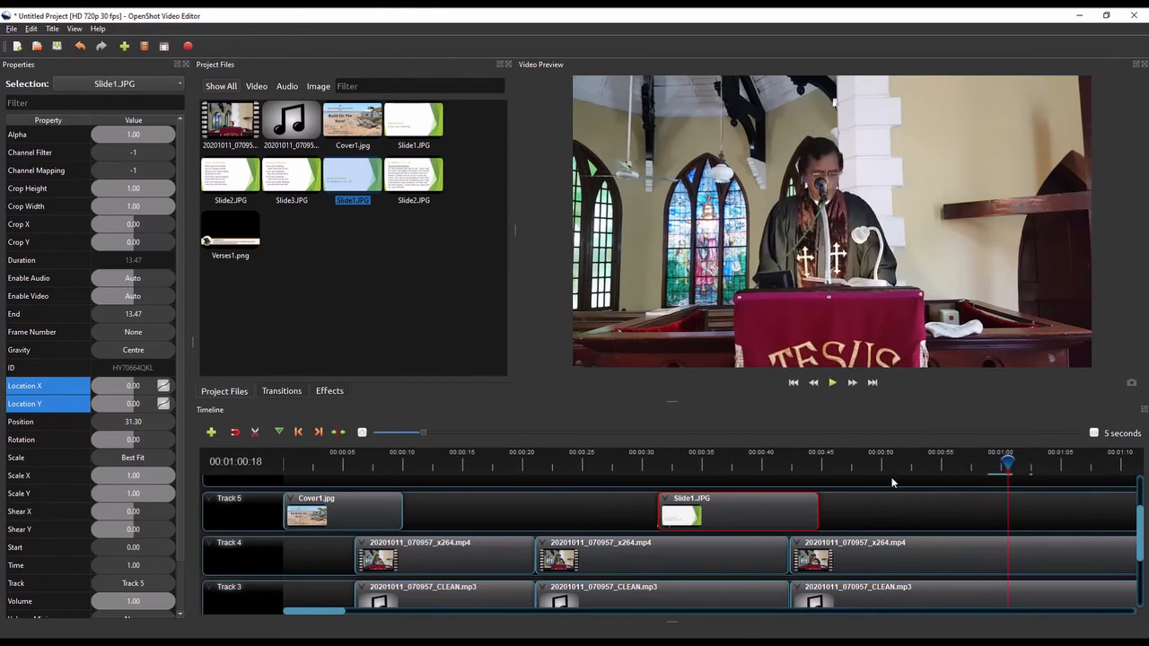
pyautogui.click(256, 434)
pyautogui.click(1007, 544)
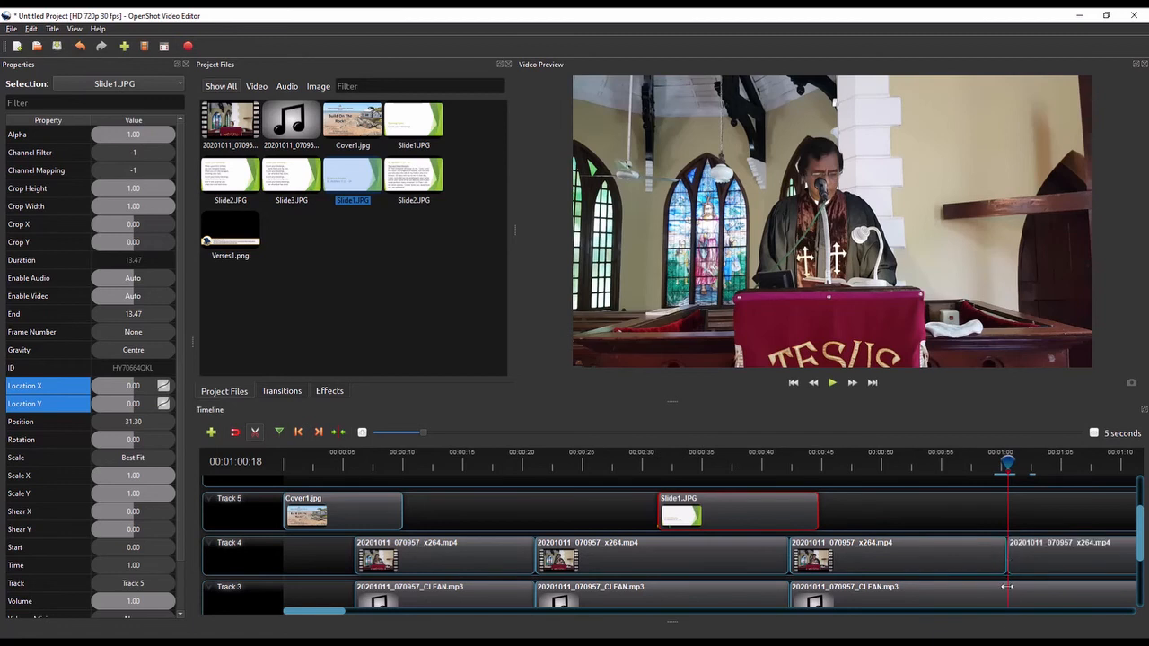
pyautogui.click(1006, 581)
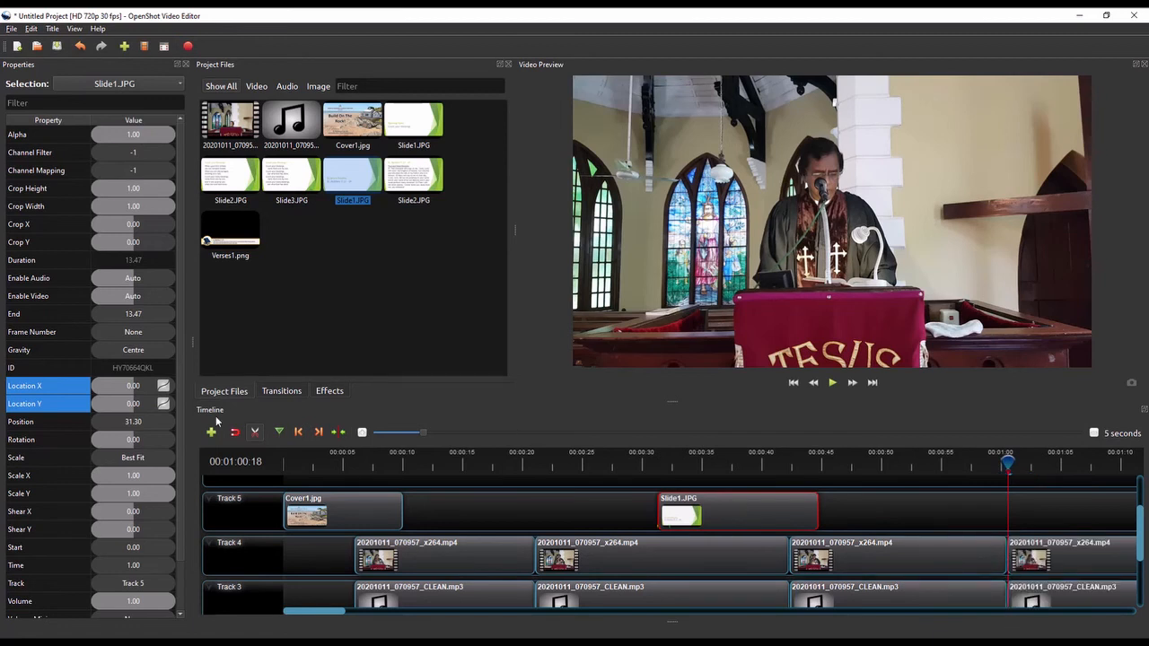
pyautogui.click(255, 432)
# Delete the video and audio segments between the two latest cuts on Tracks 4 and 3.
pyautogui.click(924, 559)
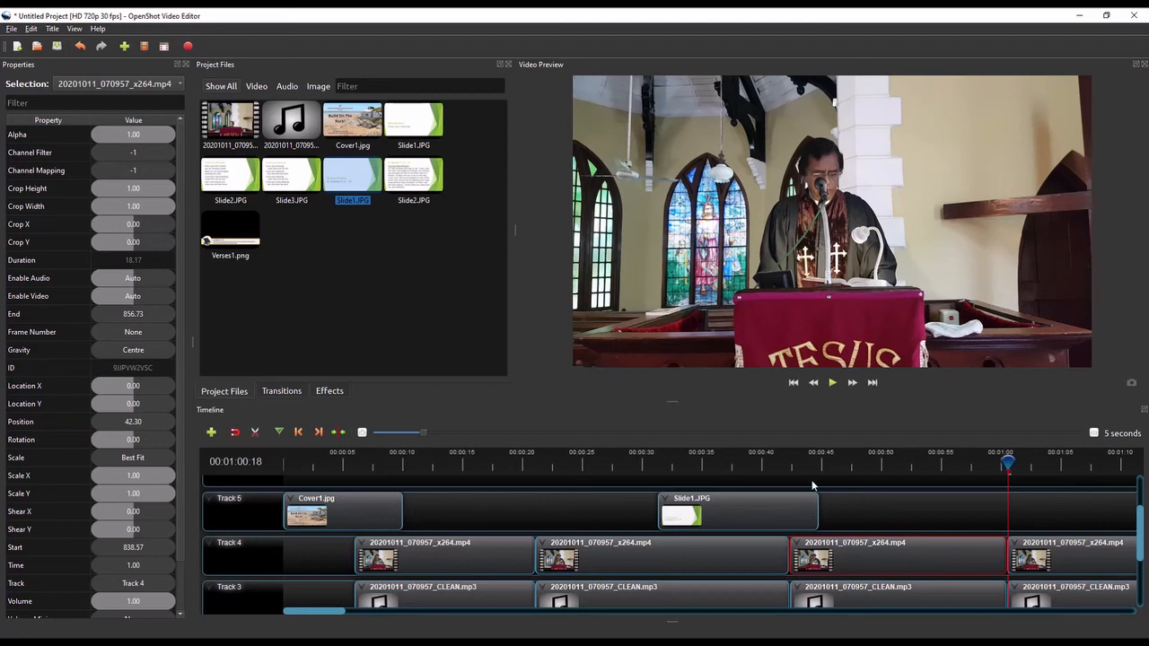
pyautogui.press('Delete')
pyautogui.click(928, 592)
pyautogui.press('Delete')
# Move the remaining video and audio clips together to start where Slide1.JPG ends, at about 44 seconds.
pyautogui.click(1046, 563)
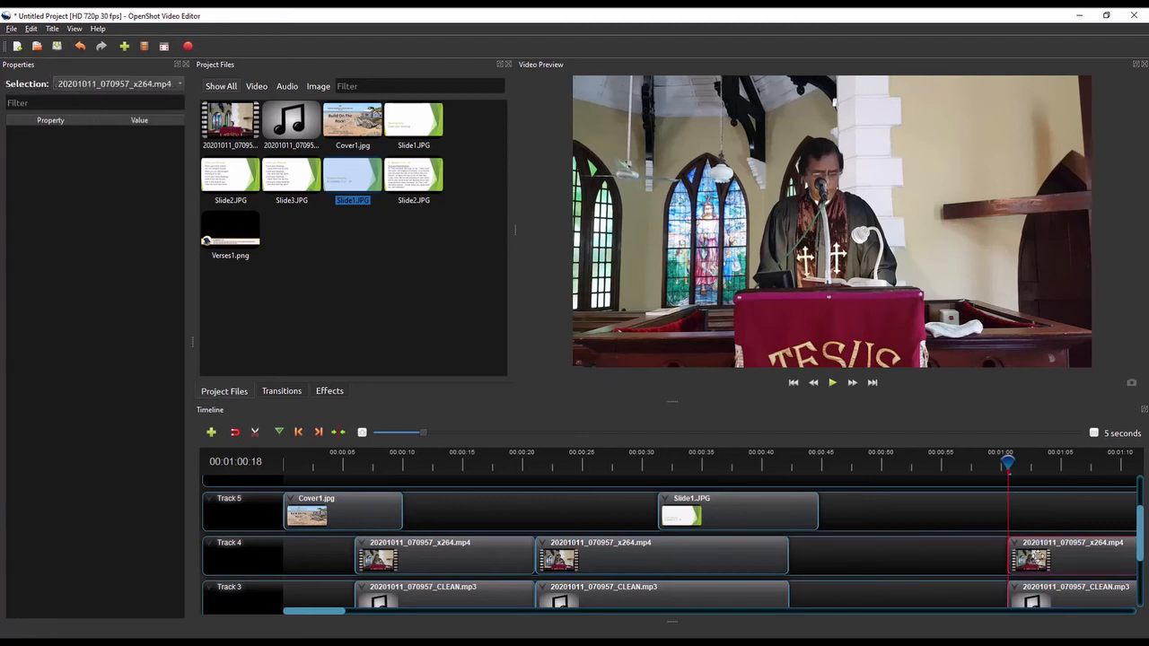
pyautogui.keyDown('ctrl'); pyautogui.click(1044, 586); pyautogui.keyUp('ctrl')
pyautogui.moveTo(1043, 582); pyautogui.dragTo(850, 583)
# Place the St. Matthew 7: 21 - 29 Slide2.JPG on Track 6 at 42.70 seconds and animate its start edge to centre, Left to Centre.
pyautogui.scroll(2, 780, 510)
pyautogui.scroll(-1, 780, 514)
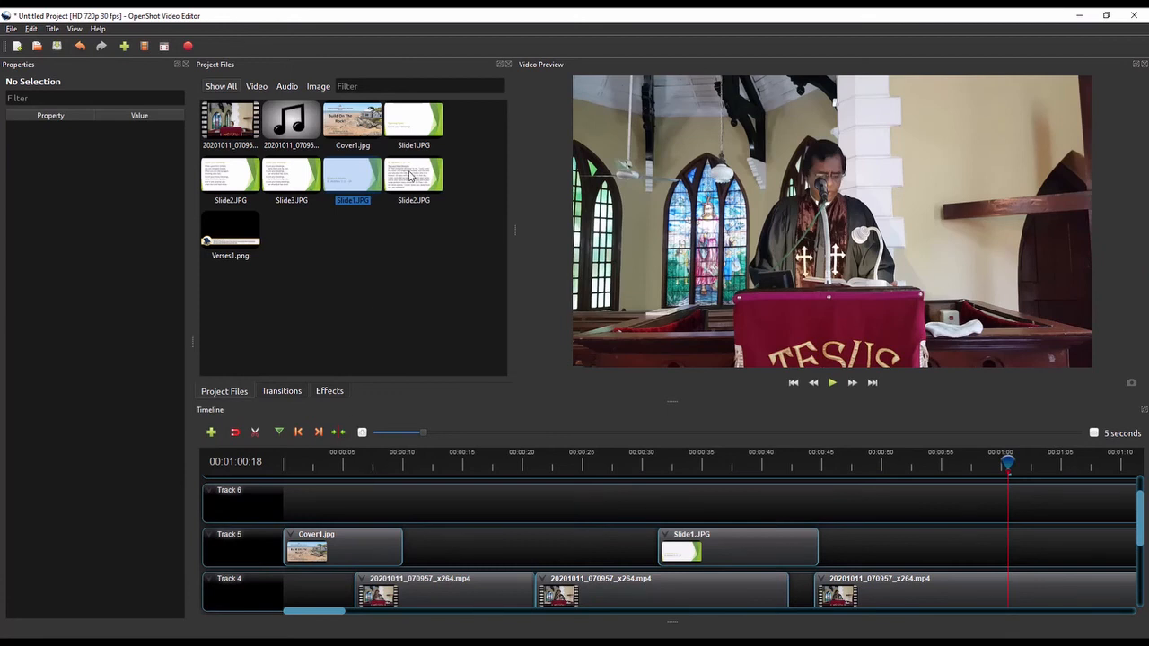
pyautogui.moveTo(409, 176); pyautogui.dragTo(799, 508)
pyautogui.rightClick(805, 509)
pyautogui.moveTo(861, 375)
pyautogui.moveTo(976, 405)
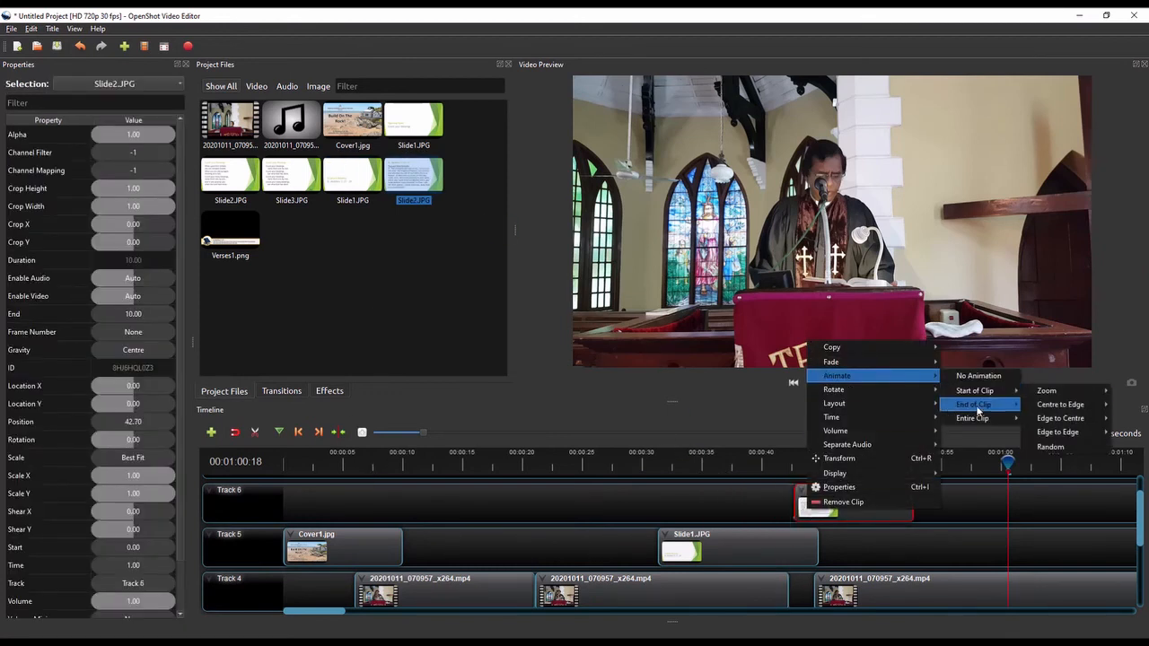
pyautogui.moveTo(1059, 418)
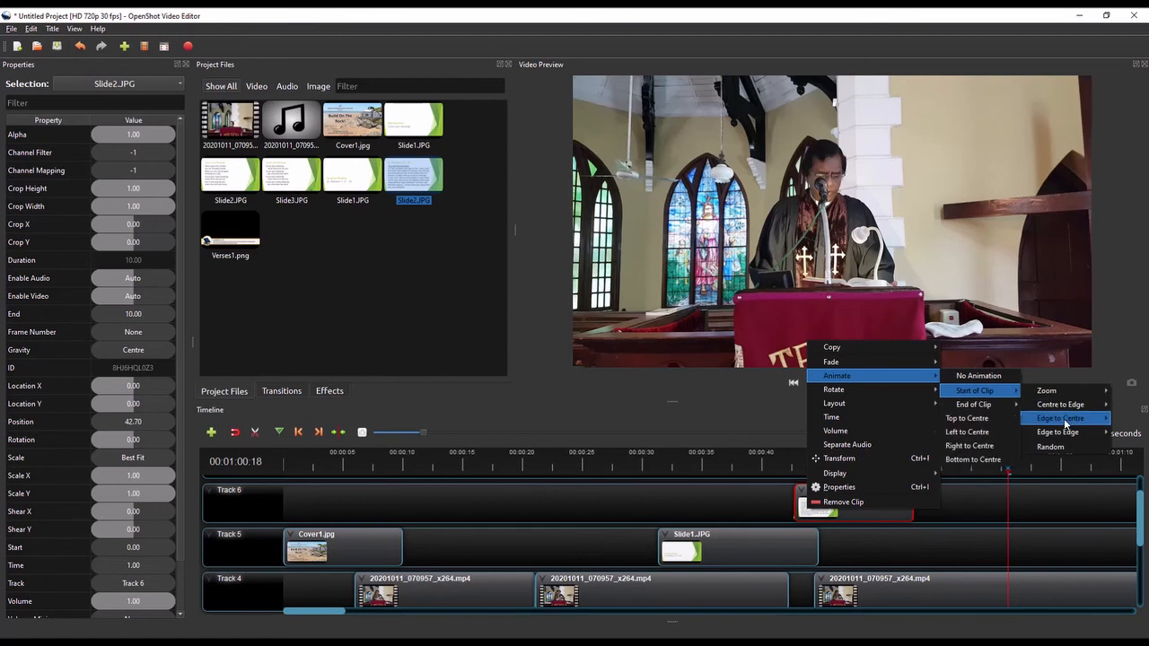
pyautogui.click(975, 433)
# Play the timeline from shortly before Slide2.JPG to preview the transition between the two slides.
pyautogui.click(750, 465)
pyautogui.press('space')
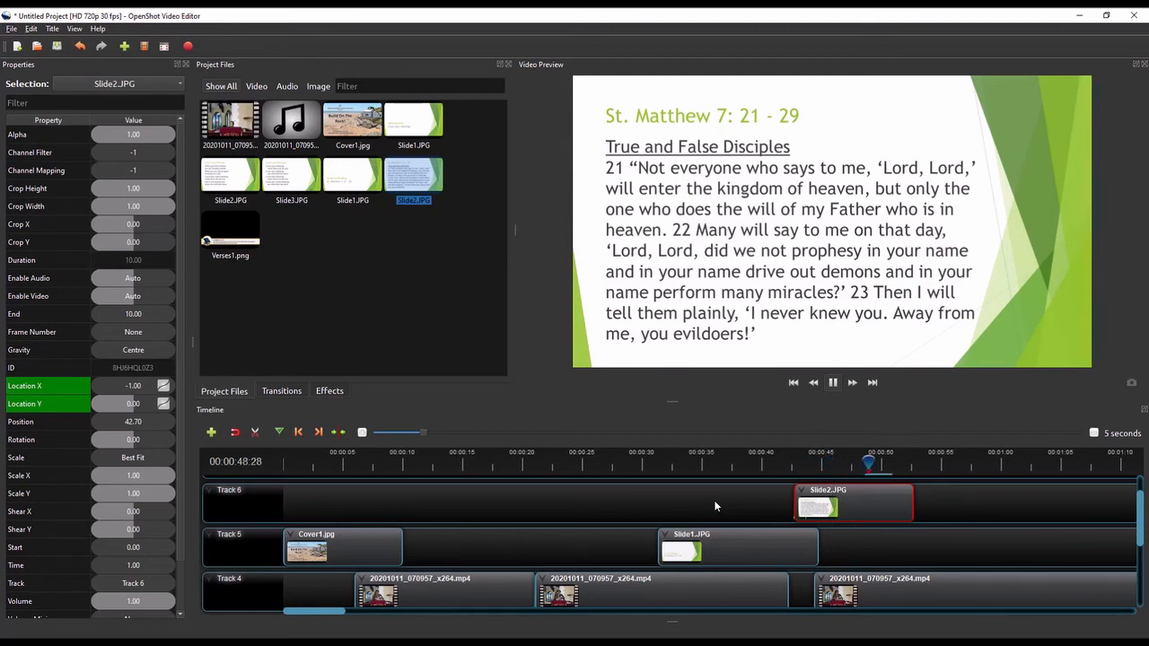
pyautogui.press('space')
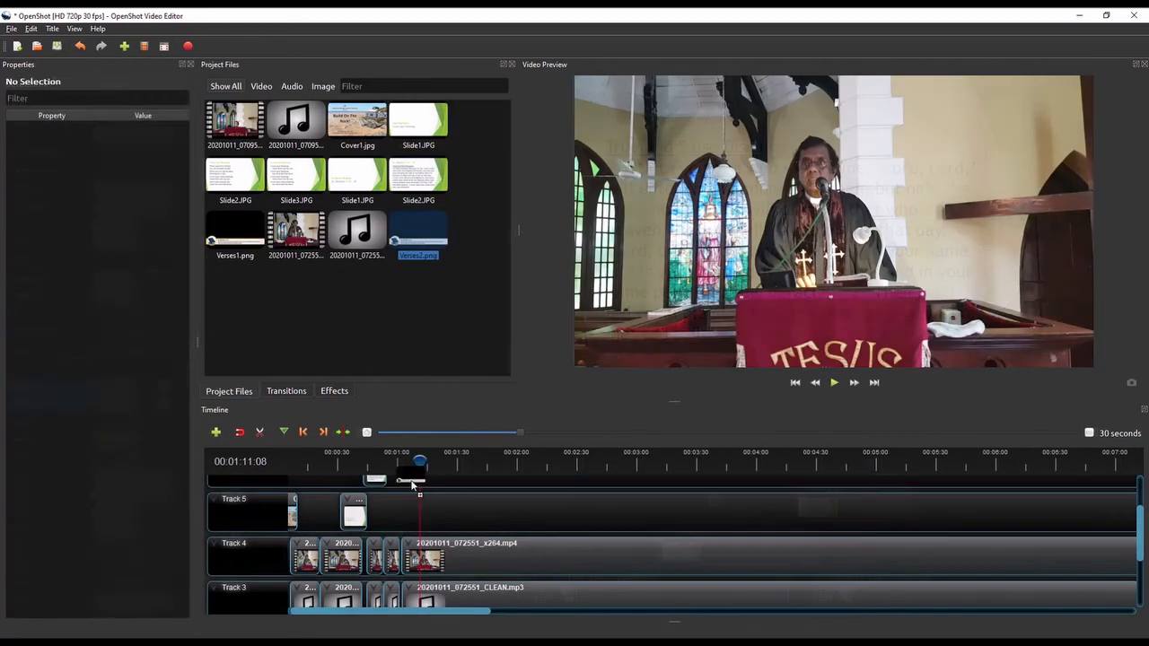
# Place Verses2.png on Track 5 at 62.40 seconds, extend its end to 17.50 seconds and add a fade-in at the clip's start.
pyautogui.click(404, 509)
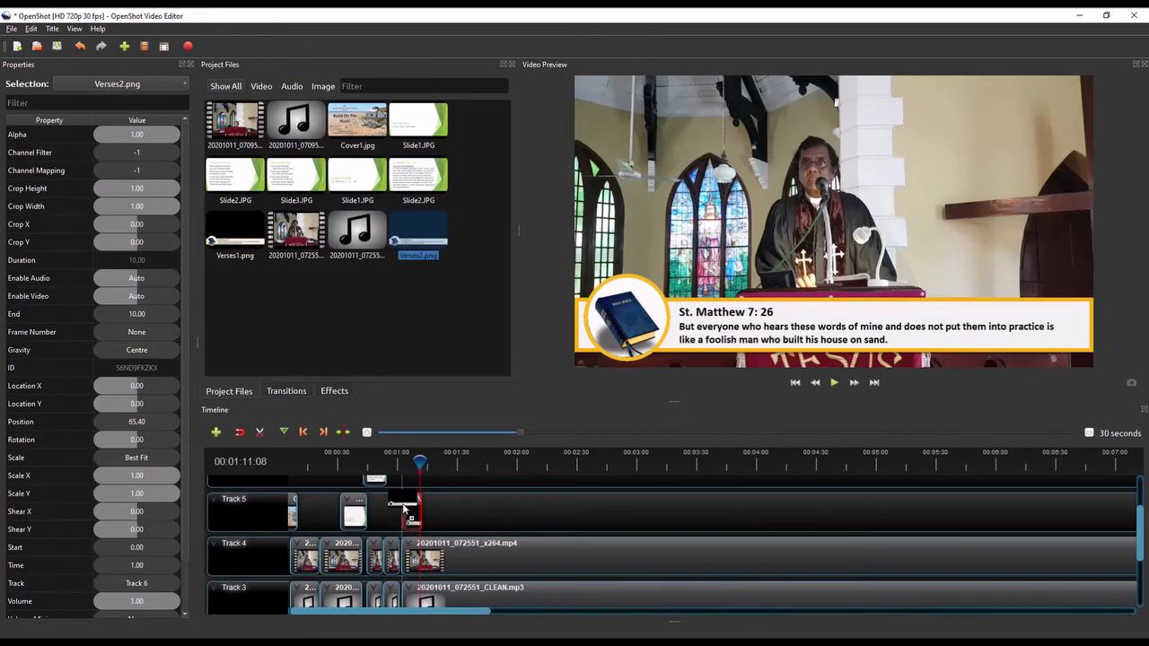
pyautogui.moveTo(404, 510); pyautogui.dragTo(409, 511)
pyautogui.rightClick(413, 512)
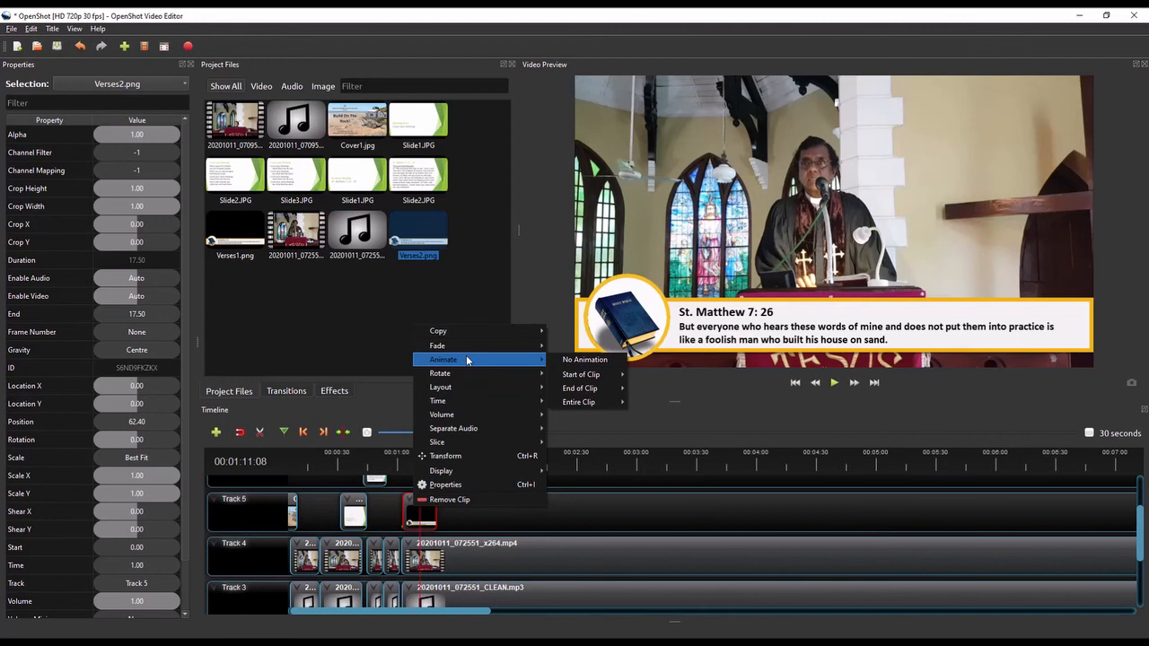
pyautogui.moveTo(468, 348)
pyautogui.moveTo(582, 362)
pyautogui.click(653, 365)
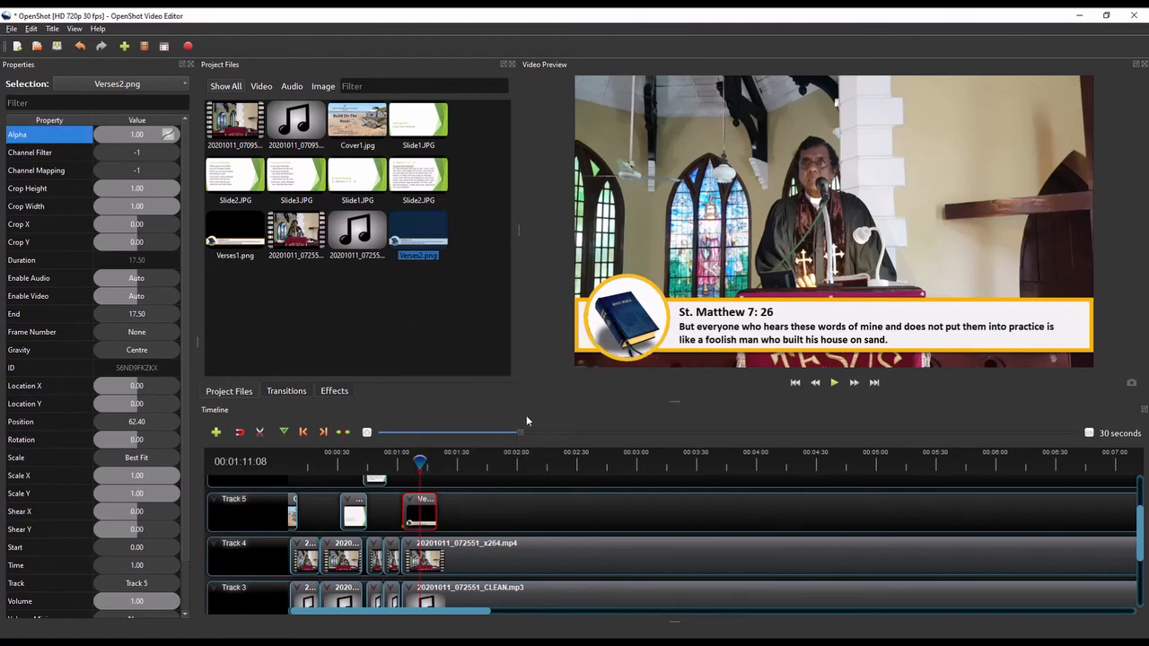
# Play the timeline from about 1:00 to preview the fade-in and timing of the Verses2.png banner.
pyautogui.click(396, 467)
pyautogui.press('space')
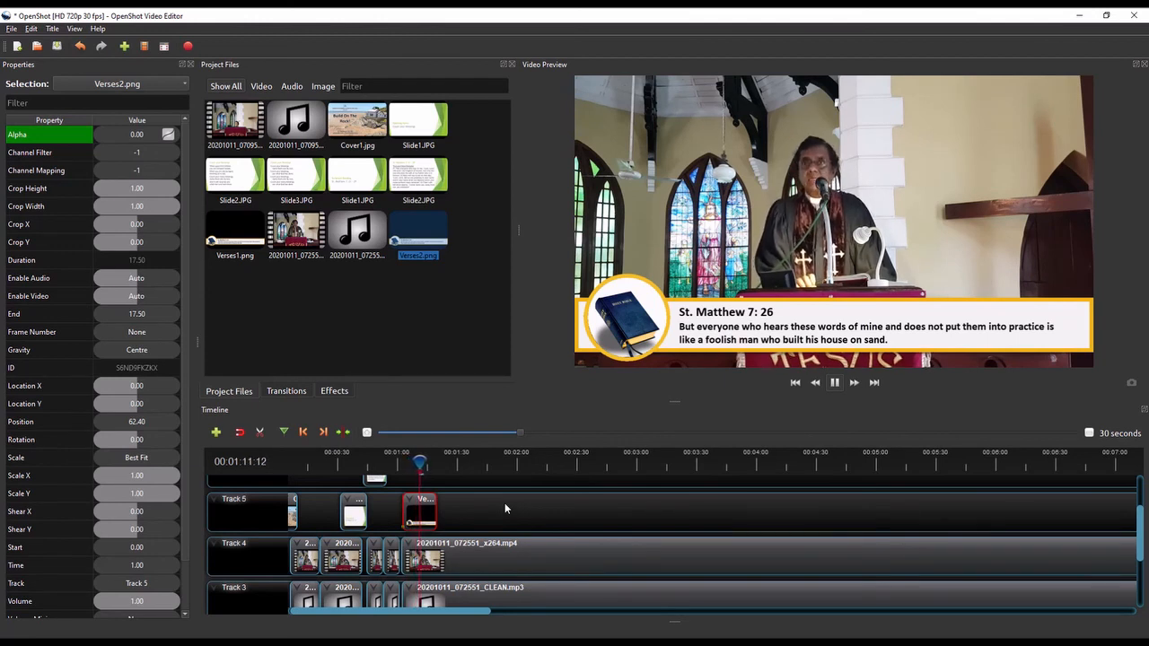
pyautogui.press('space')
pyautogui.moveTo(437, 512); pyautogui.dragTo(426, 512)
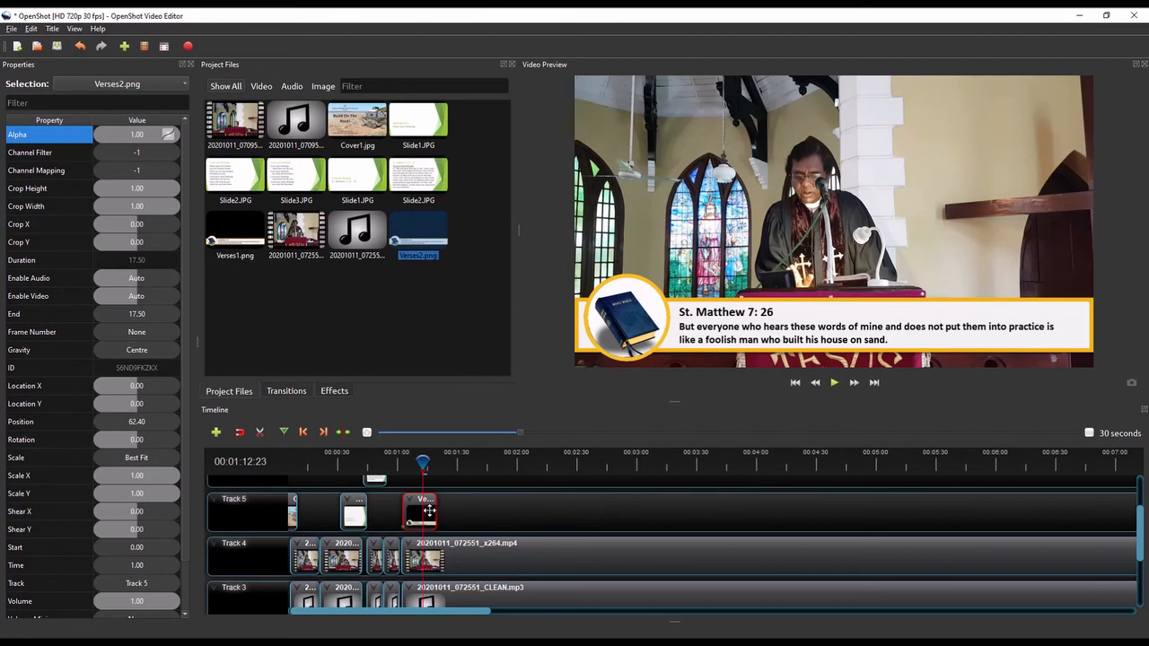
pyautogui.press('space')
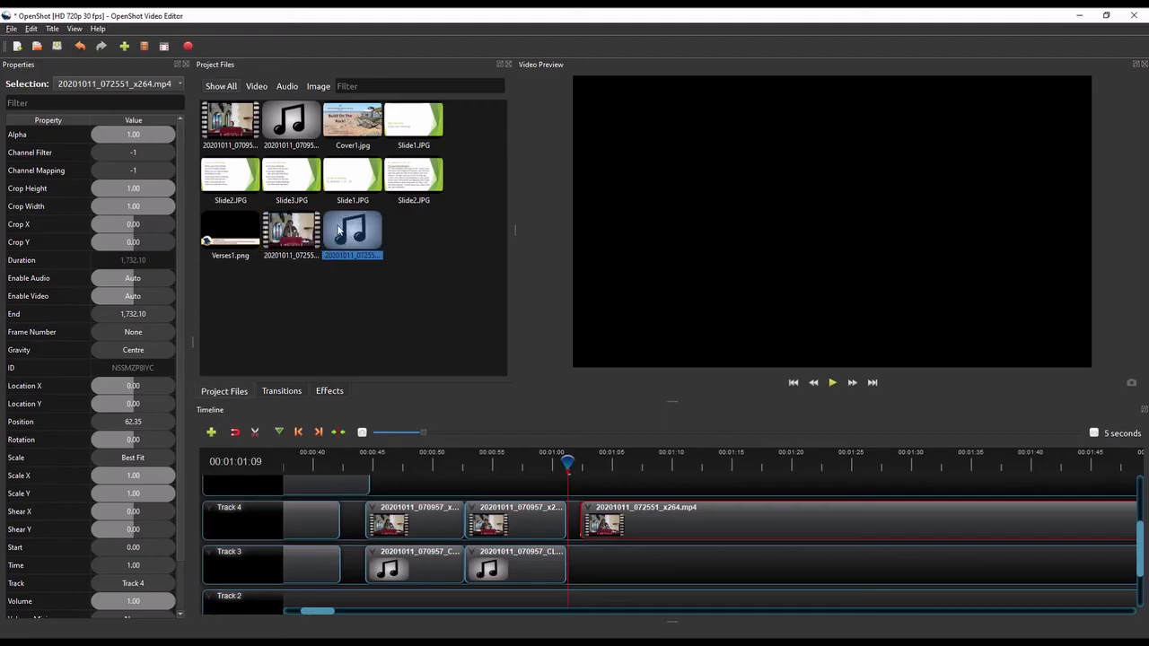
# Place 20201011_072551_CLEAN.mp3 on Track 3 at 62.35 seconds, aligned with the start of the 20201011_072551_x264.mp4 clip.
pyautogui.click(592, 551)
pyautogui.moveTo(592, 548); pyautogui.dragTo(582, 549)
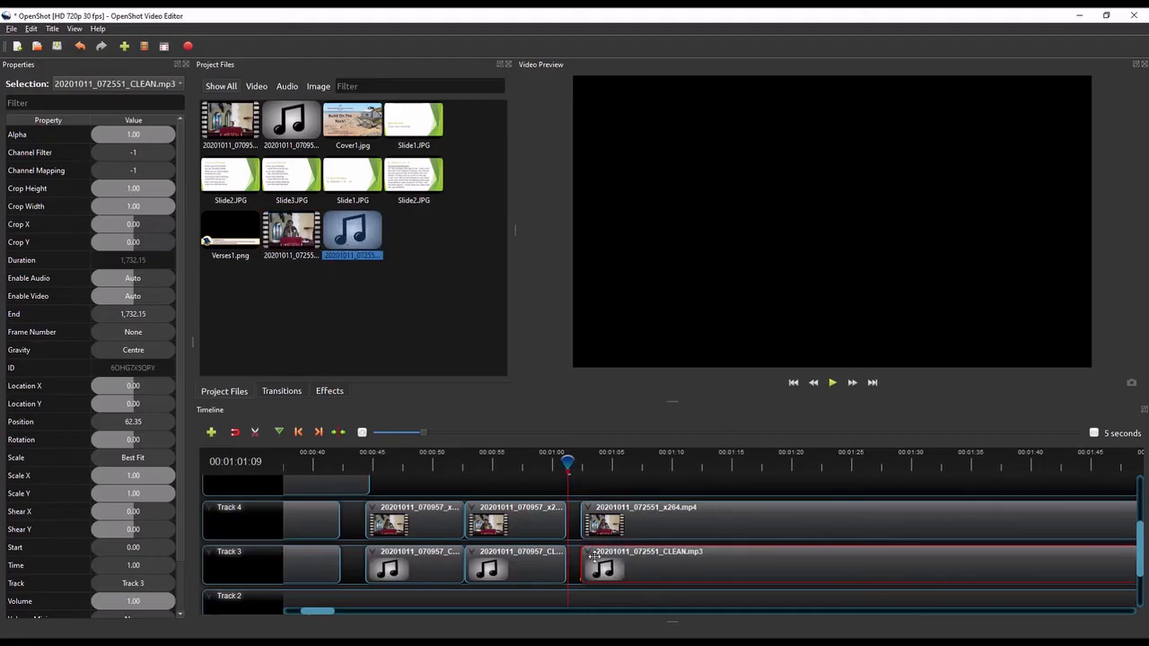
pyautogui.click(576, 512)
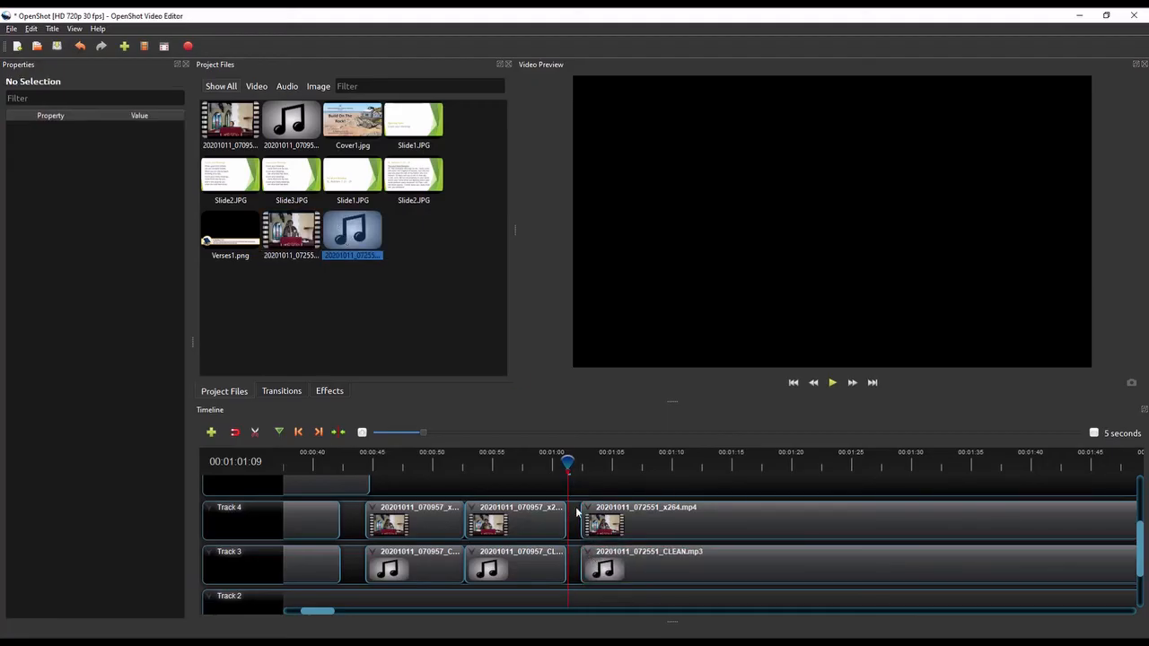
# Play the aligned video and audio clips from about 1:01 and again from about 3:21 to review the footage.
pyautogui.press('space')
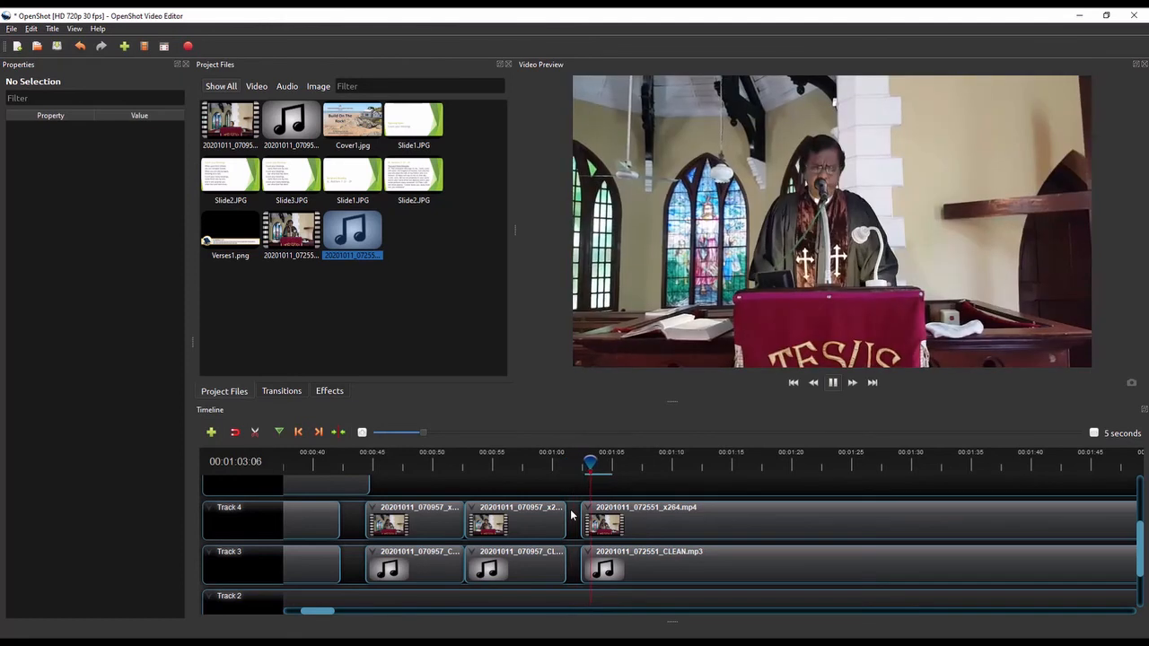
pyautogui.moveTo(315, 615); pyautogui.dragTo(379, 615)
pyautogui.click(643, 464)
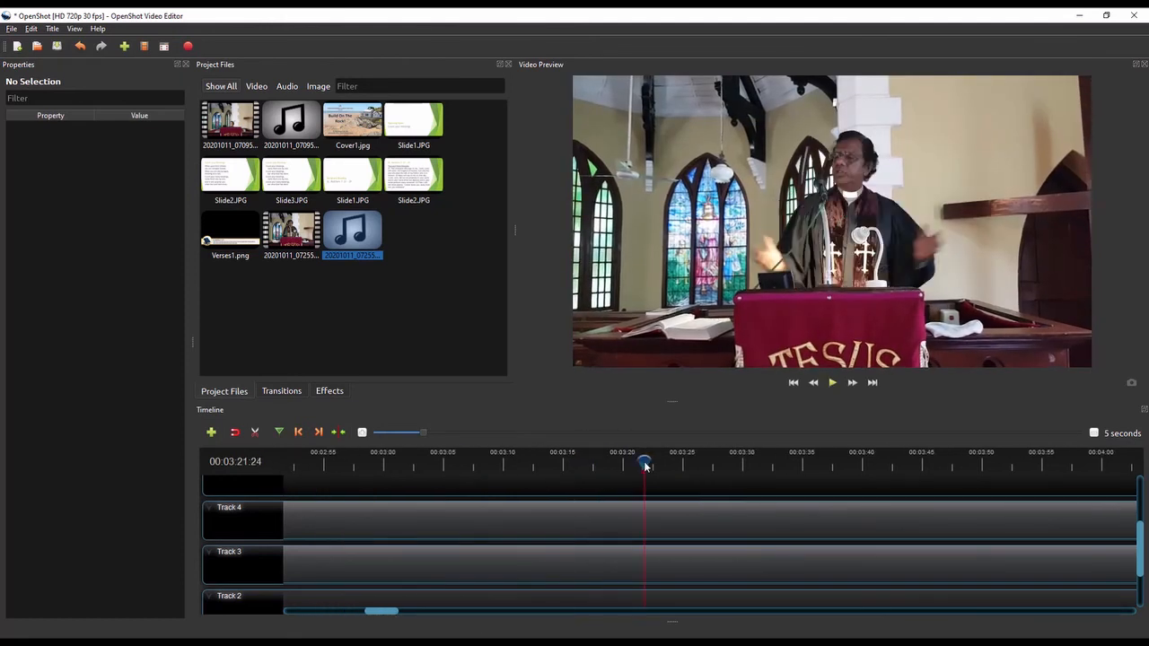
pyautogui.press('space')
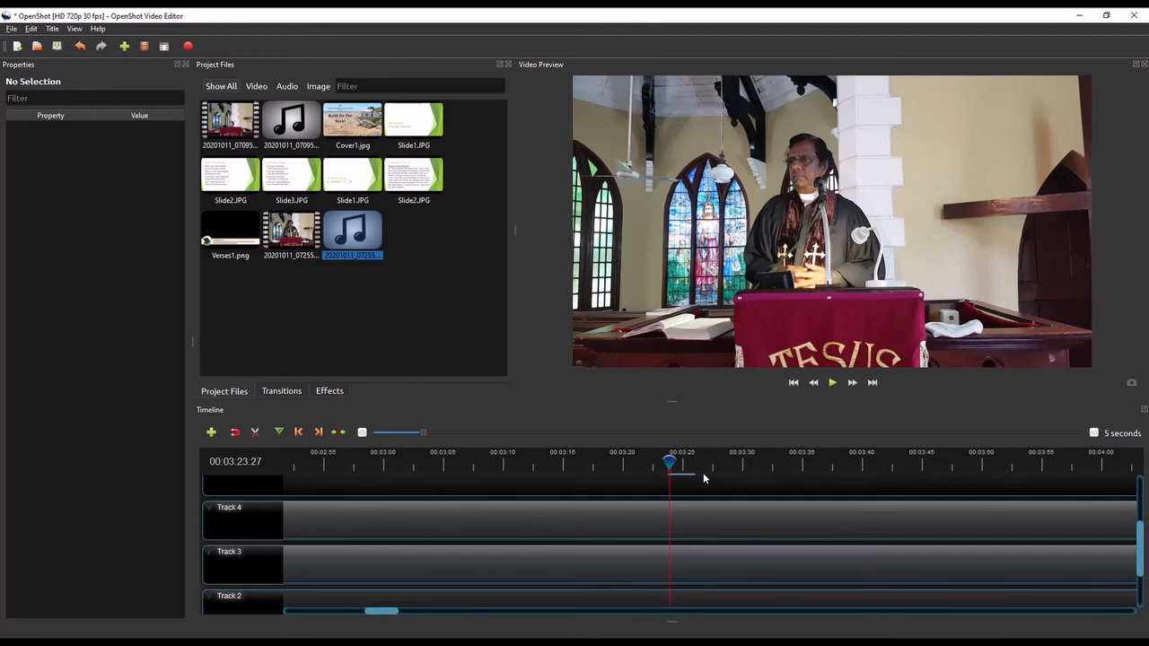